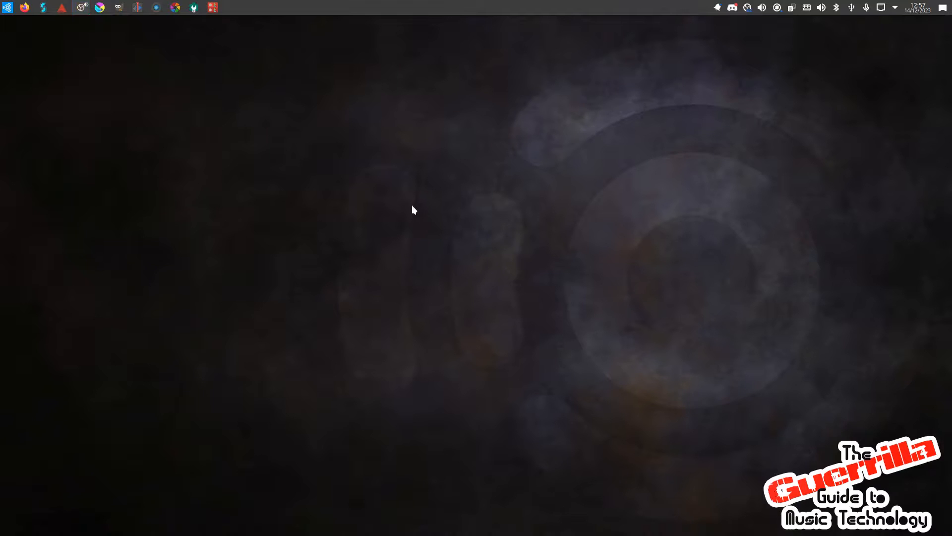
- Search the Discover software centre for "studio controls" and close it
click(7, 9)
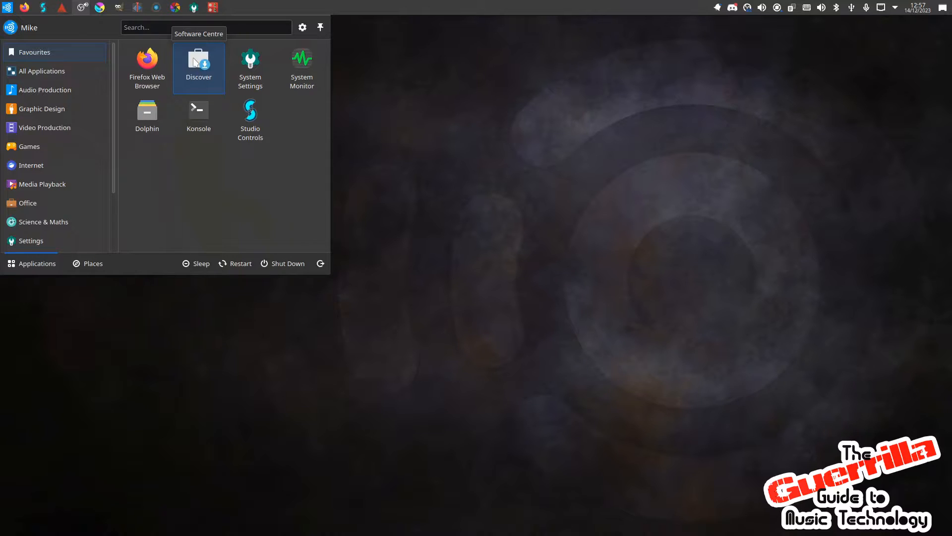
click(193, 59)
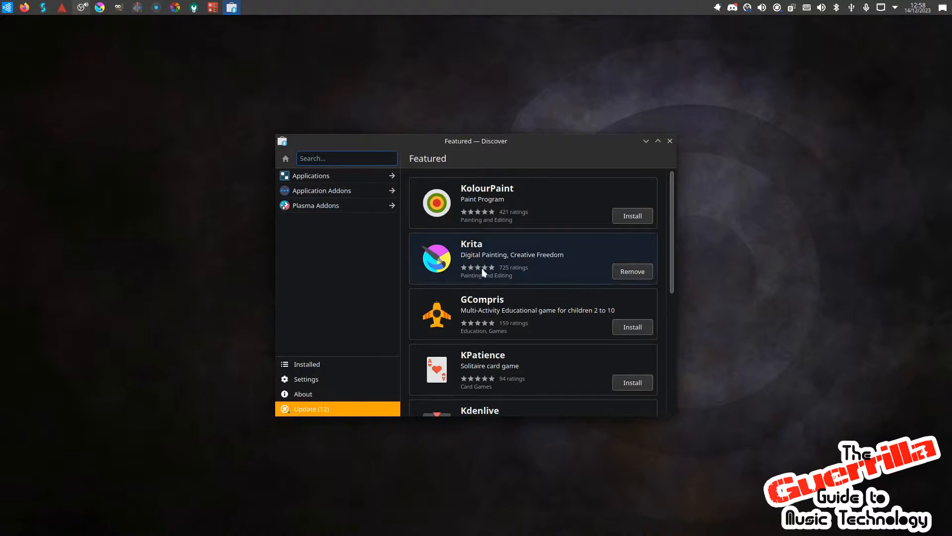
click(7, 8)
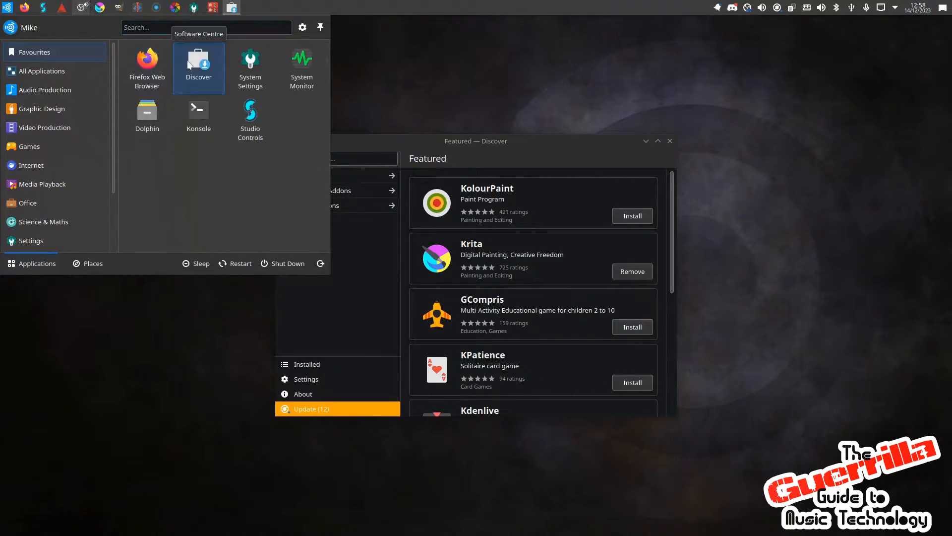
click(396, 144)
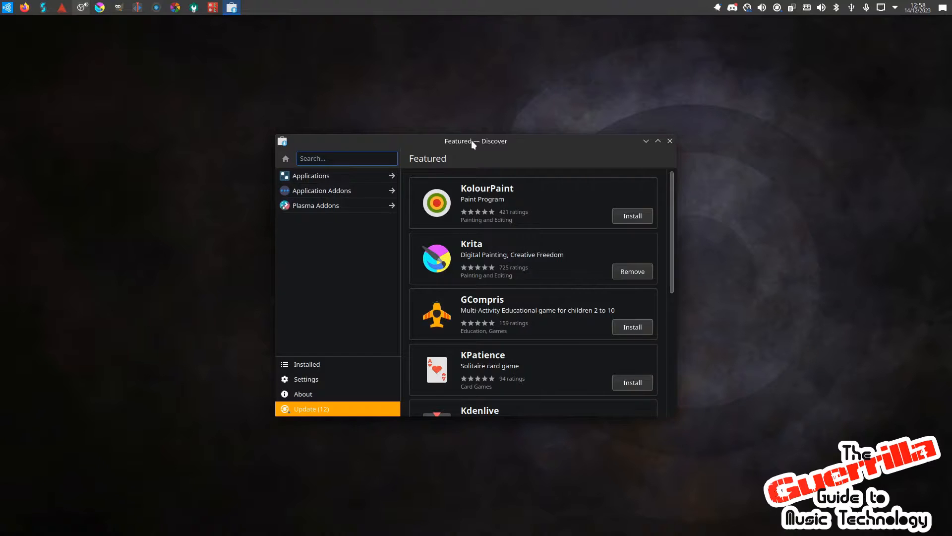
text(studio controls)
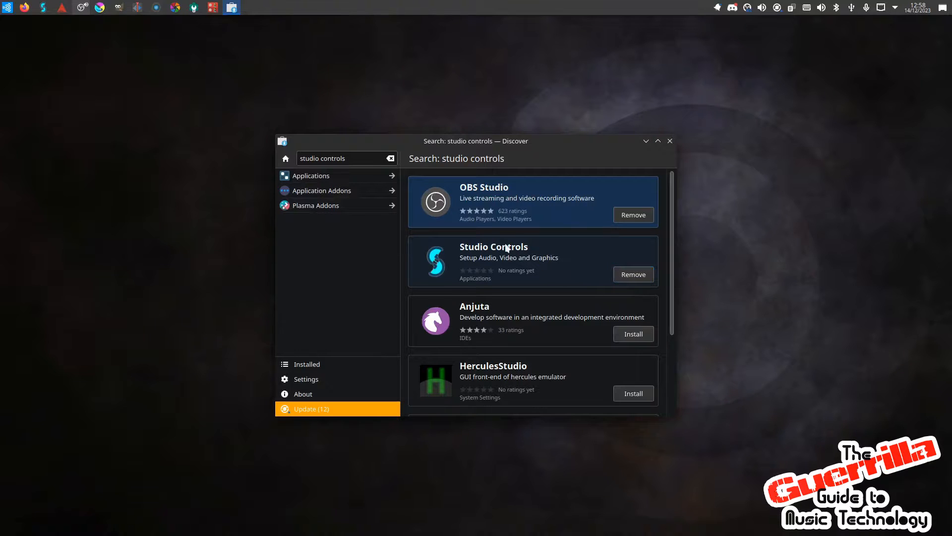
click(670, 141)
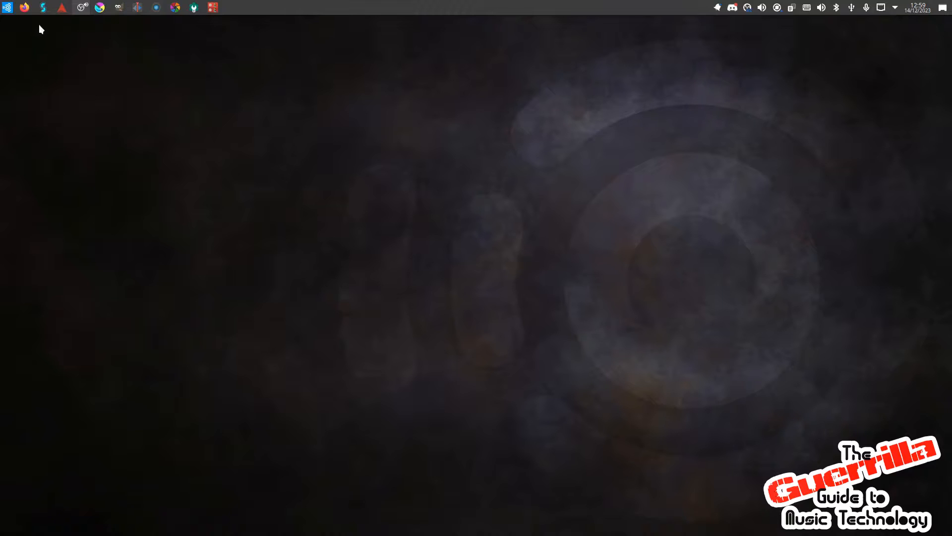
- Open Studio Controls, stop the JACK server and start it again
click(43, 8)
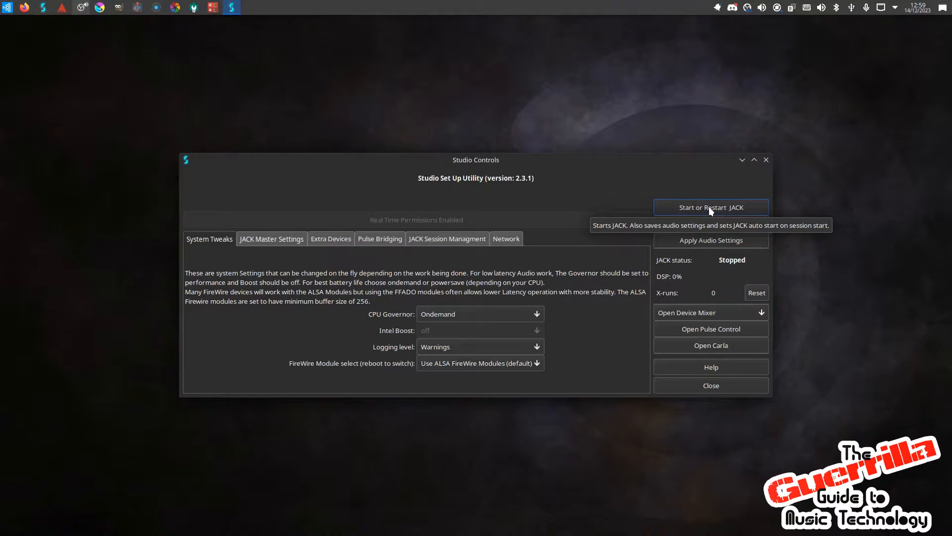
click(719, 224)
click(723, 207)
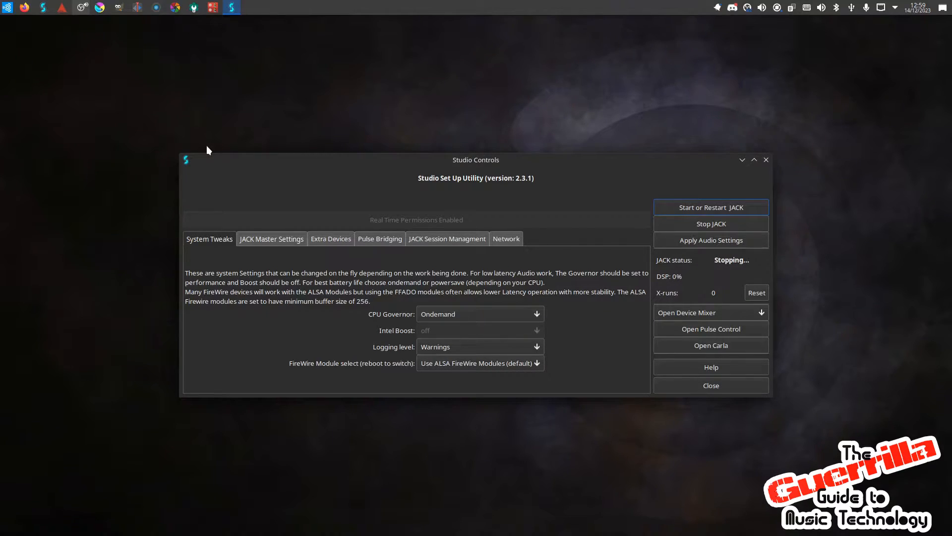
- Check the OBS Studio audio mixer, and open Carla from Studio Controls
click(81, 8)
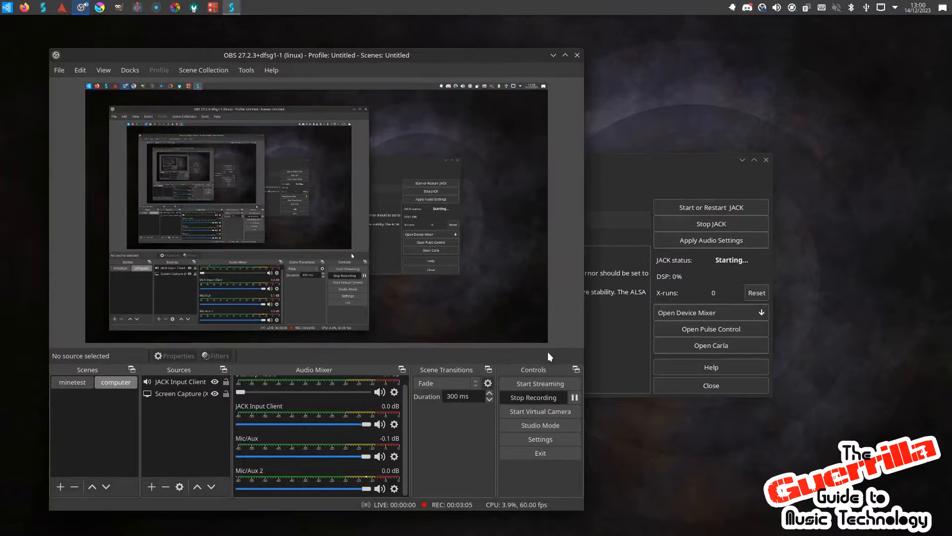
click(618, 183)
click(711, 345)
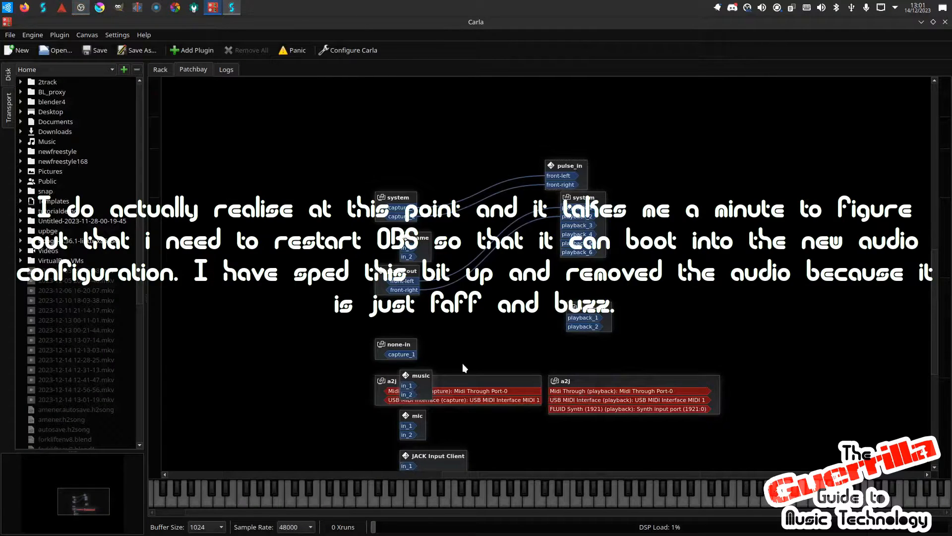
- Move the music, mic and JACK Input Client boxes clear of the others, and connect none-in capture_1 to JACK Input Client in_1 and in_2
drag(425, 373, 711, 173)
drag(423, 423, 712, 213)
drag(437, 450, 711, 263)
drag(410, 355, 671, 288)
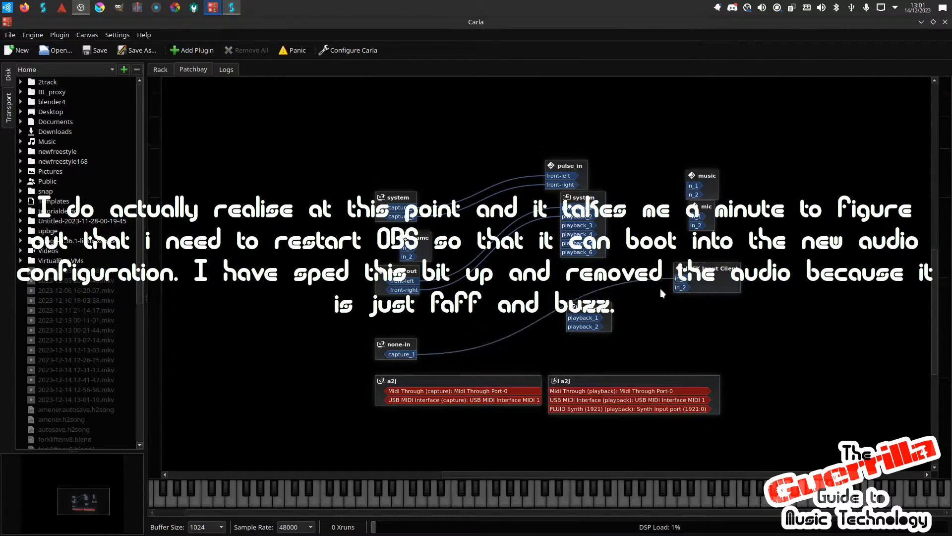
drag(412, 355, 681, 279)
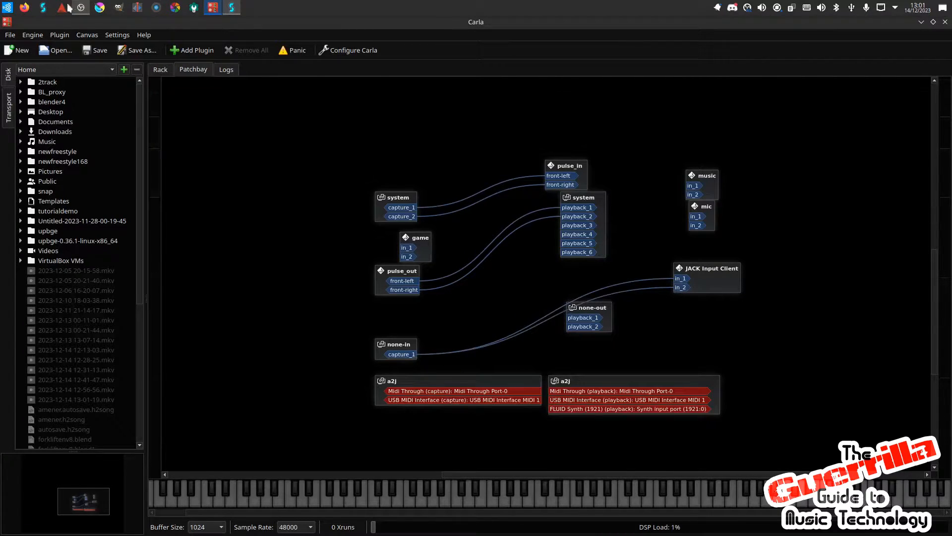
- Switch to OBS Studio and review the device setting in the properties of the Mic/Aux source
click(231, 9)
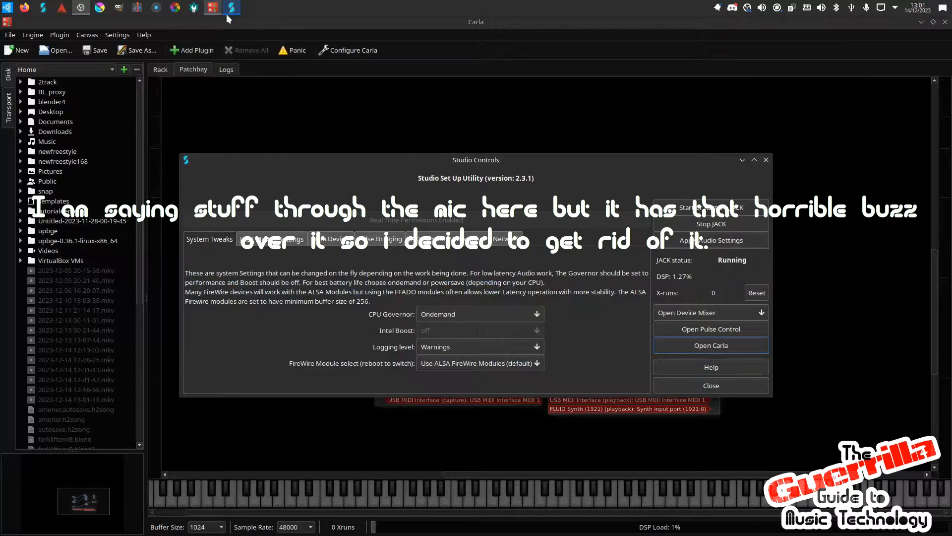
click(82, 10)
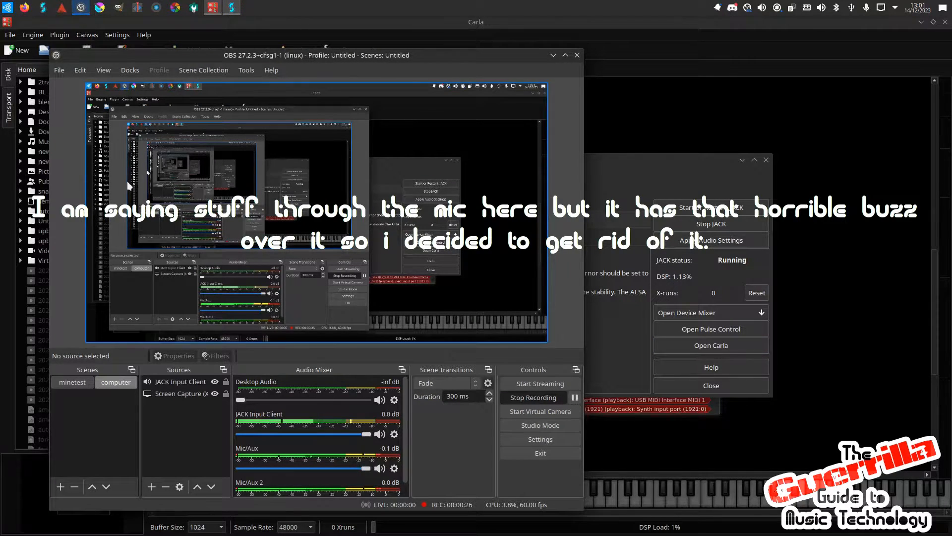
scroll(385, 469, down, 1)
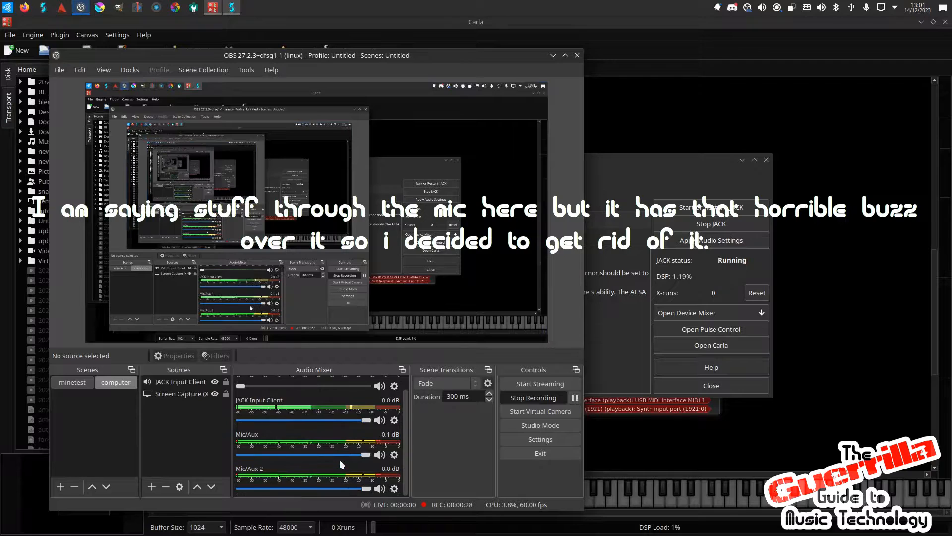
click(394, 455)
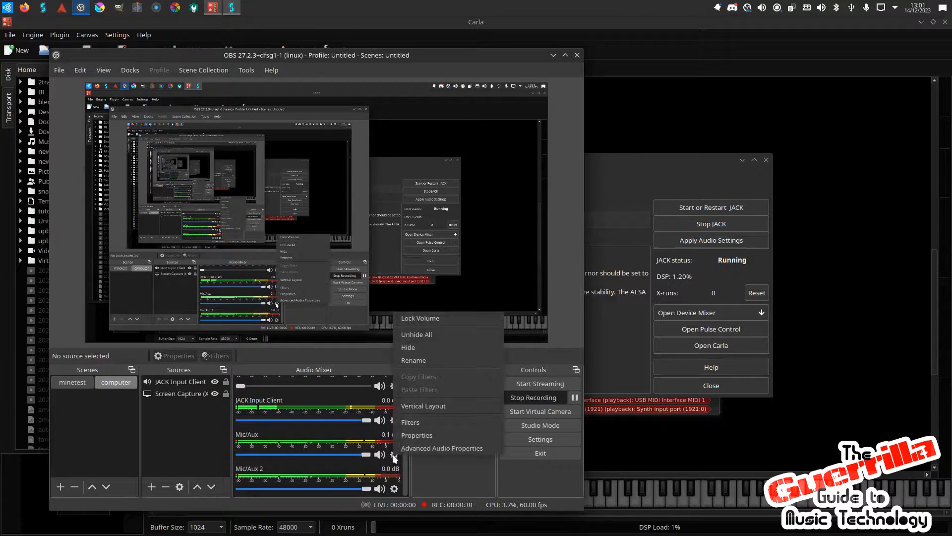
click(431, 436)
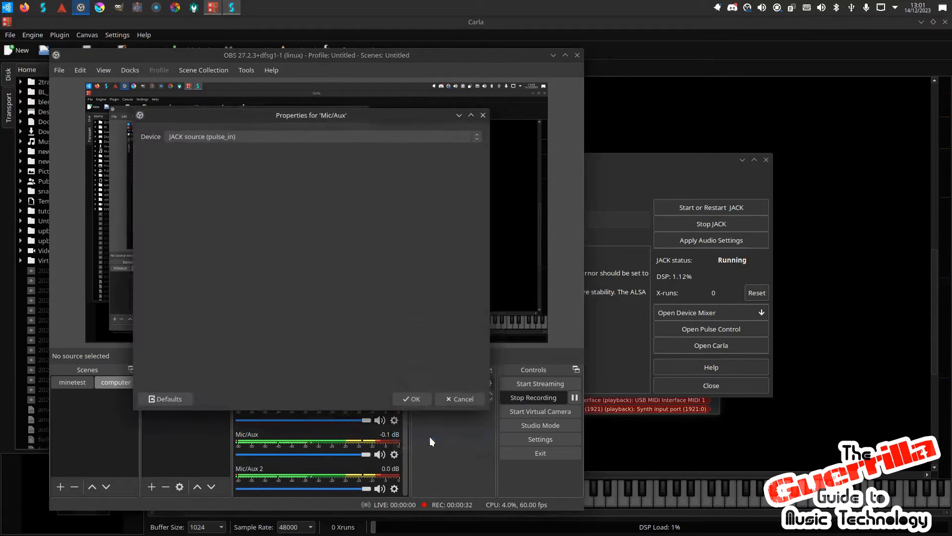
click(242, 134)
click(242, 134)
click(413, 399)
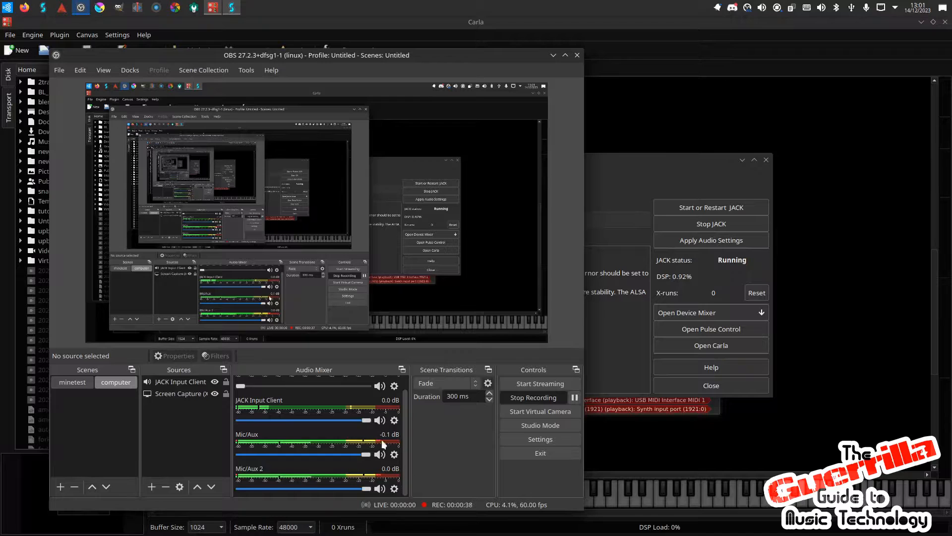
- Mute the Mic/Aux and Mic/Aux 2 sources in the OBS audio mixer
click(380, 454)
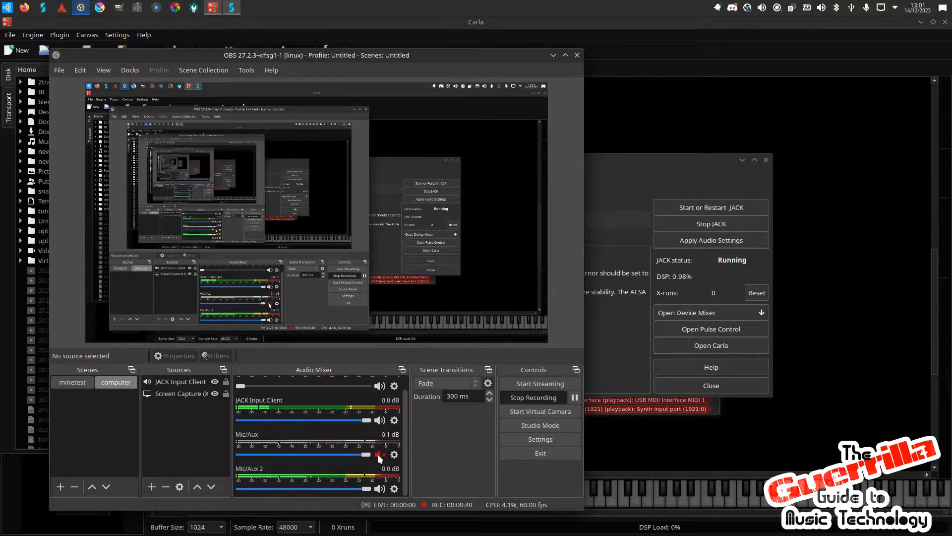
click(379, 489)
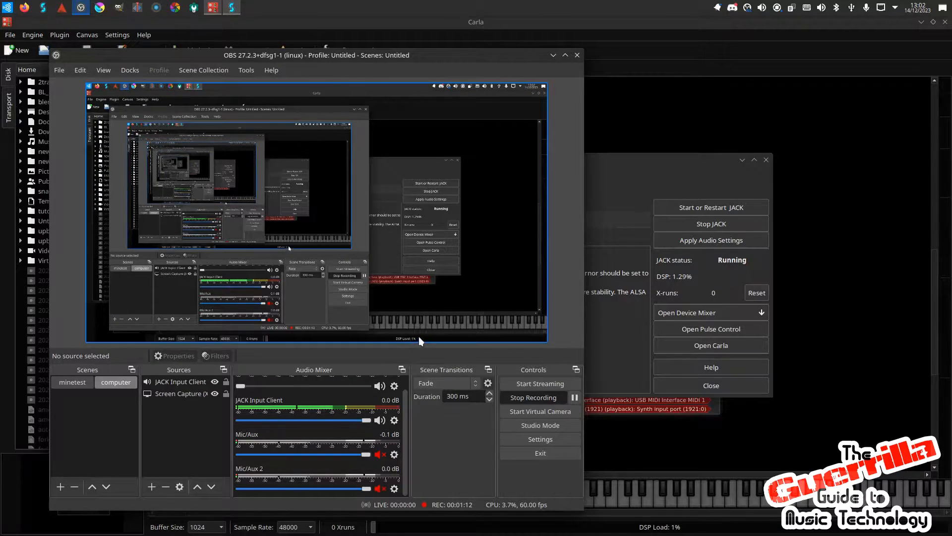
- Switch to Carla and move the none-in box up and outward and the JACK Input Client box slightly inward in the patchbay
click(657, 124)
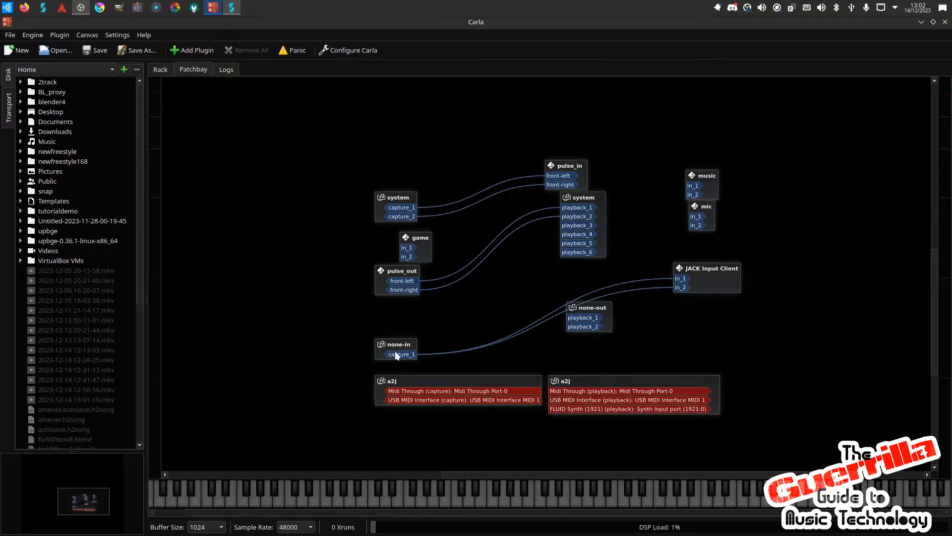
drag(403, 345, 370, 323)
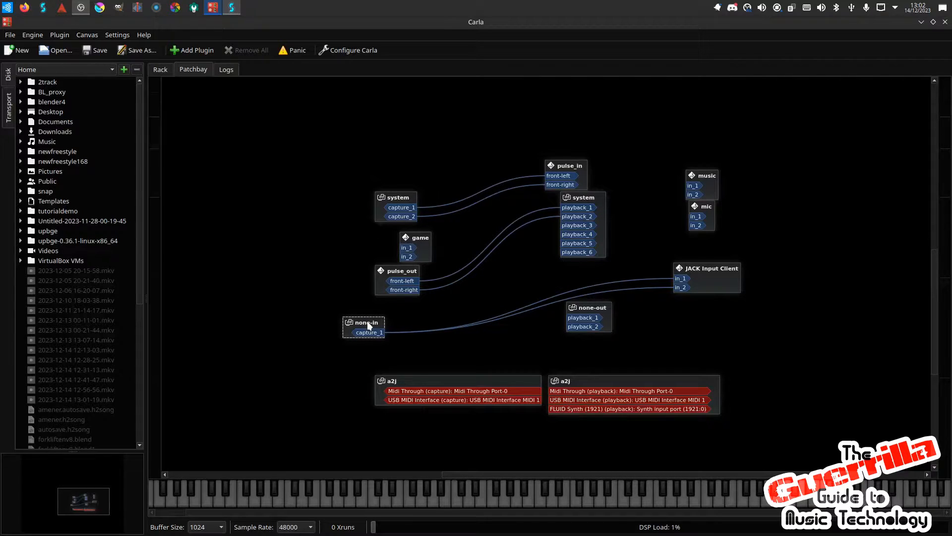
drag(722, 279, 701, 271)
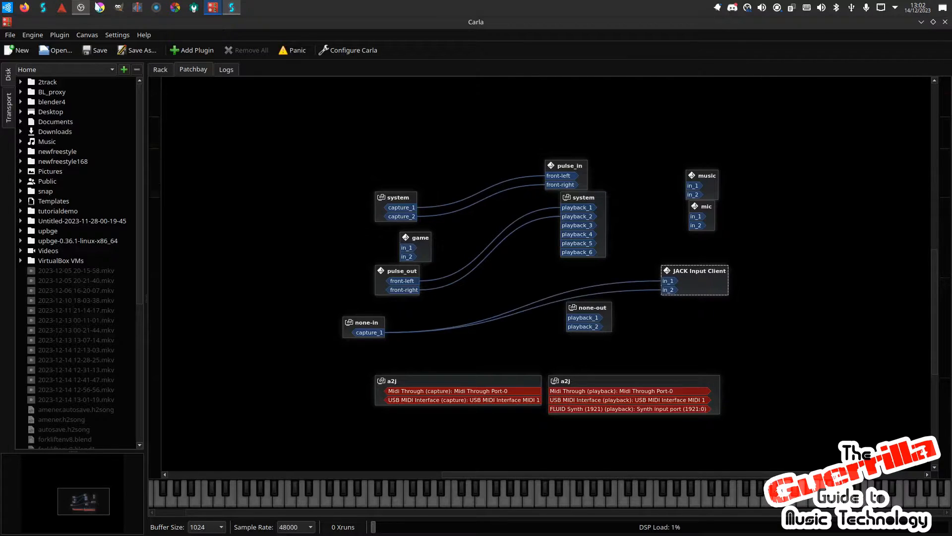
- Switch to OBS Studio and check the JACK Input Client channel in the audio mixer
click(81, 9)
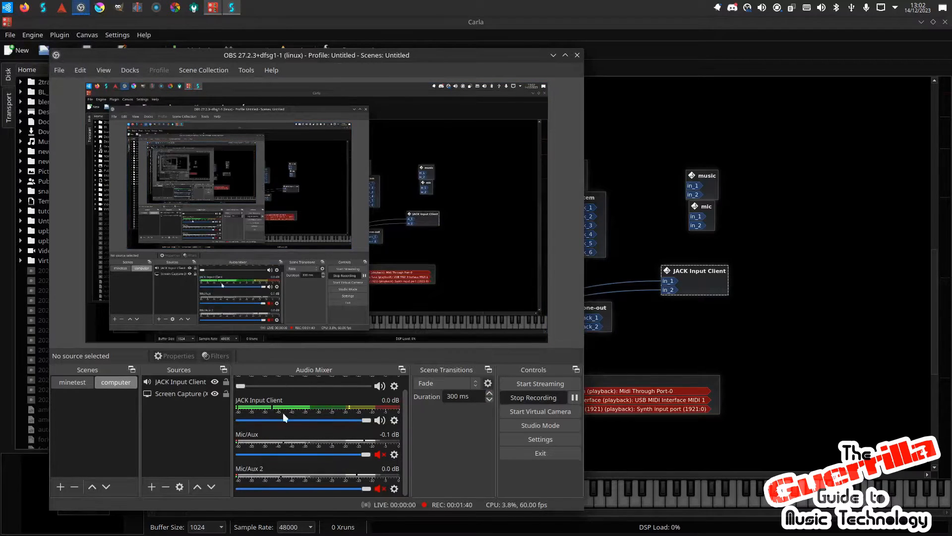
scroll(290, 408, up, 1)
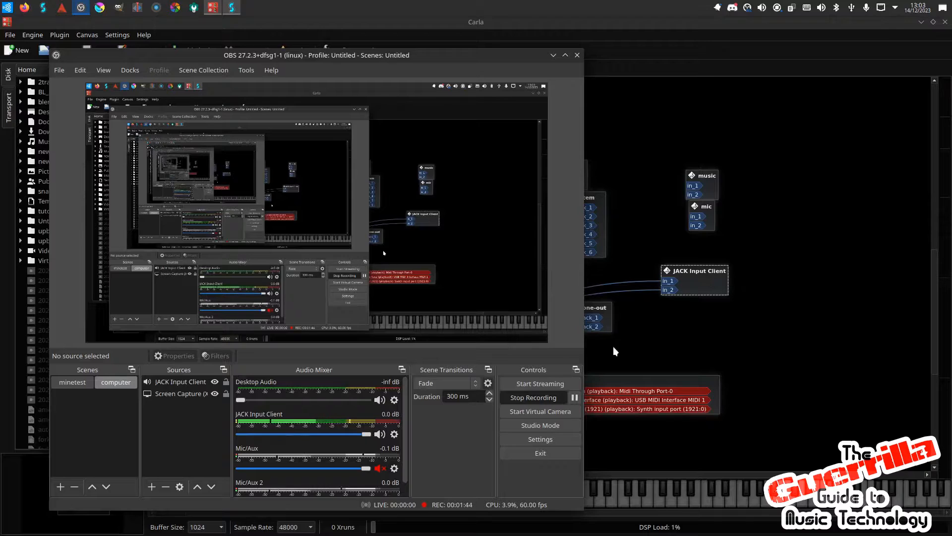
- Switch back to Carla and place the none-out box just below the none-in box
click(661, 344)
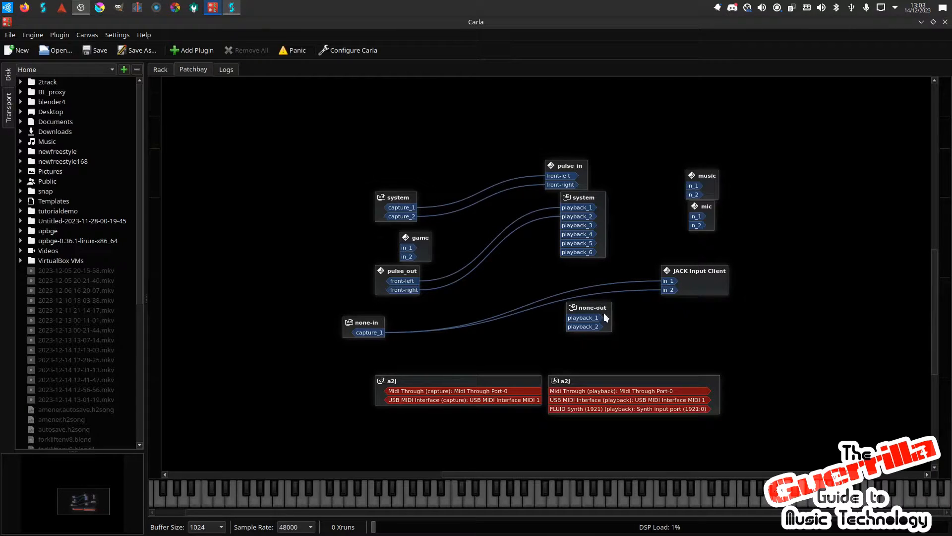
drag(606, 306, 372, 346)
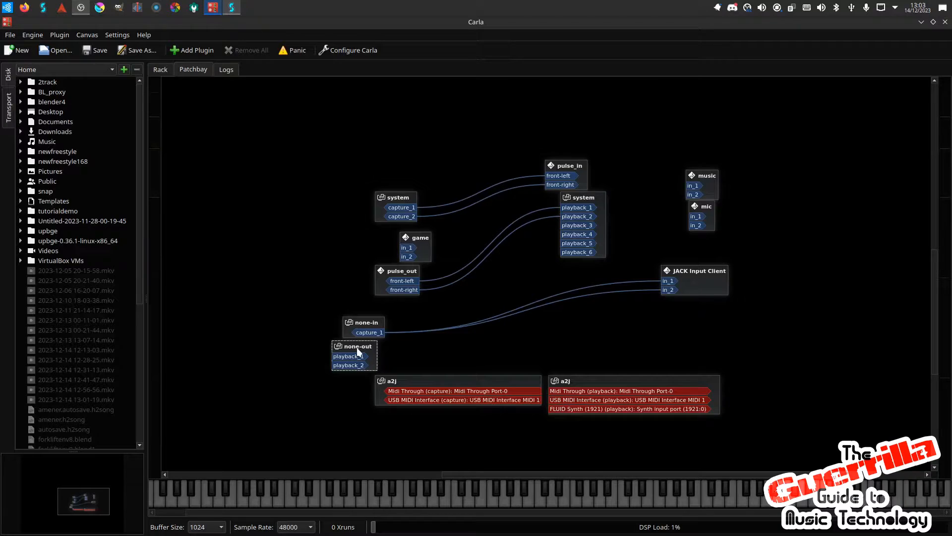
drag(357, 351, 346, 356)
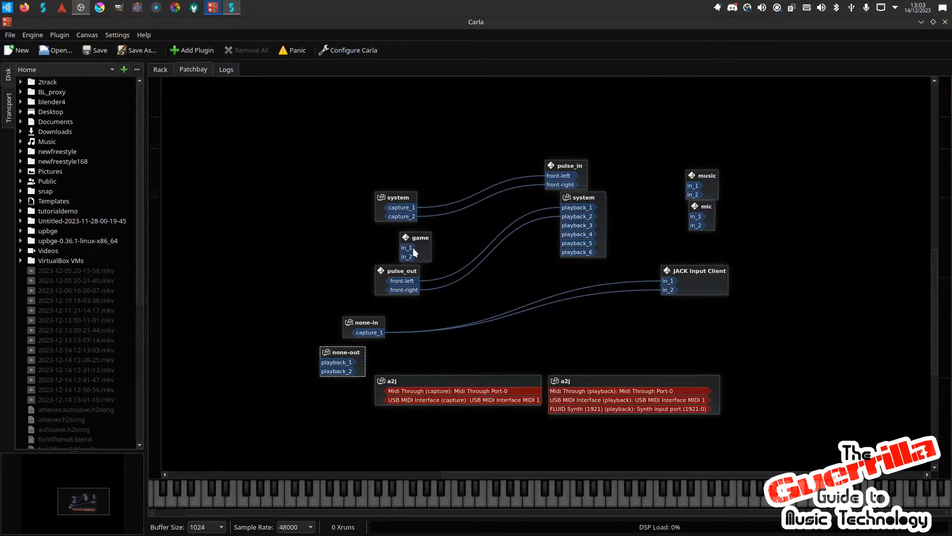
- Move the pulse_out and system capture boxes apart, and disconnect the system capture ports from pulse_in
drag(402, 271, 512, 240)
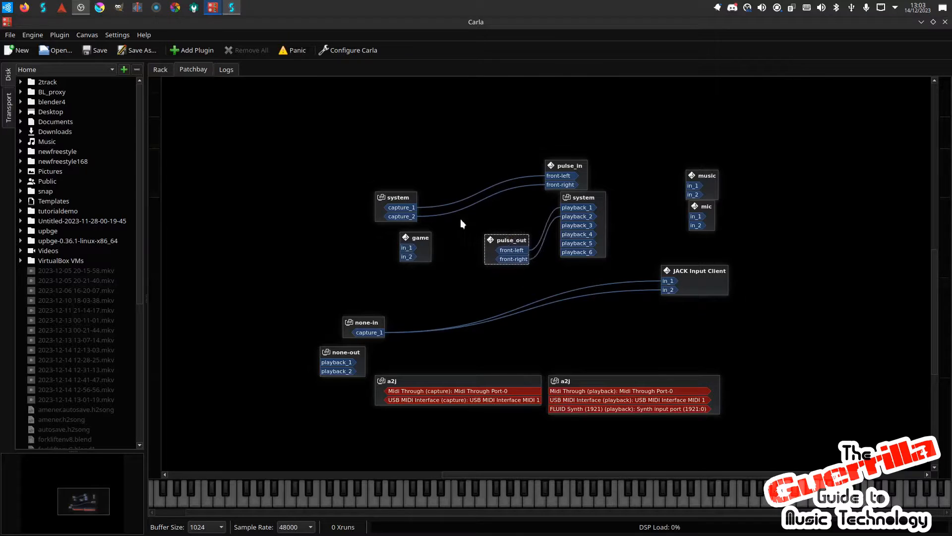
drag(400, 193, 310, 162)
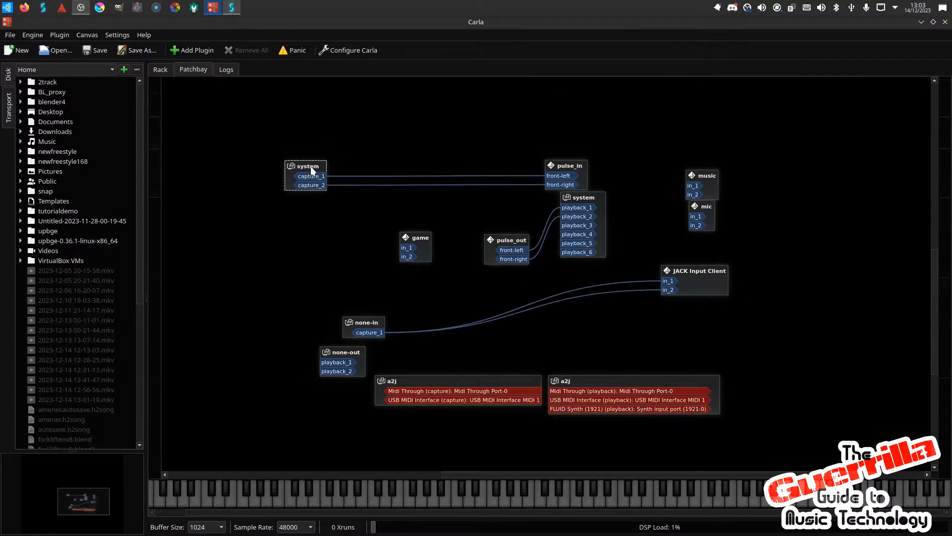
right_click(311, 170)
click(331, 197)
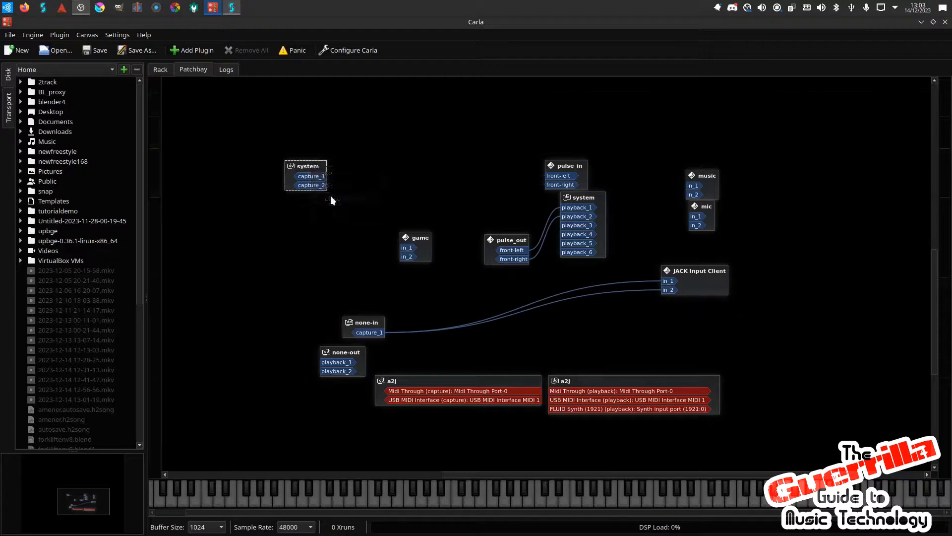
- Spread out the pulse_in, pulse_out and system playback boxes along the upper patchbay, and stack music and mic below system playback
drag(579, 168, 455, 153)
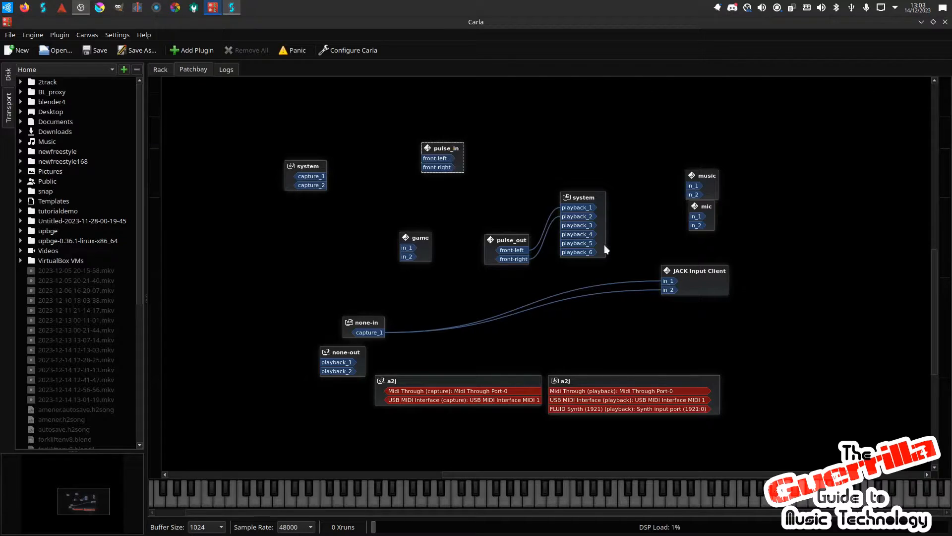
drag(591, 196, 622, 214)
drag(520, 240, 552, 125)
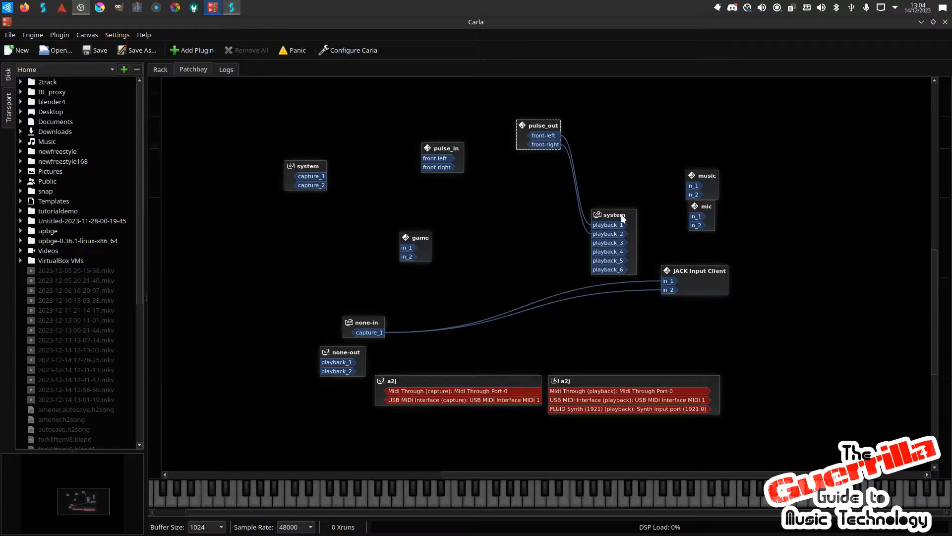
drag(624, 213, 791, 110)
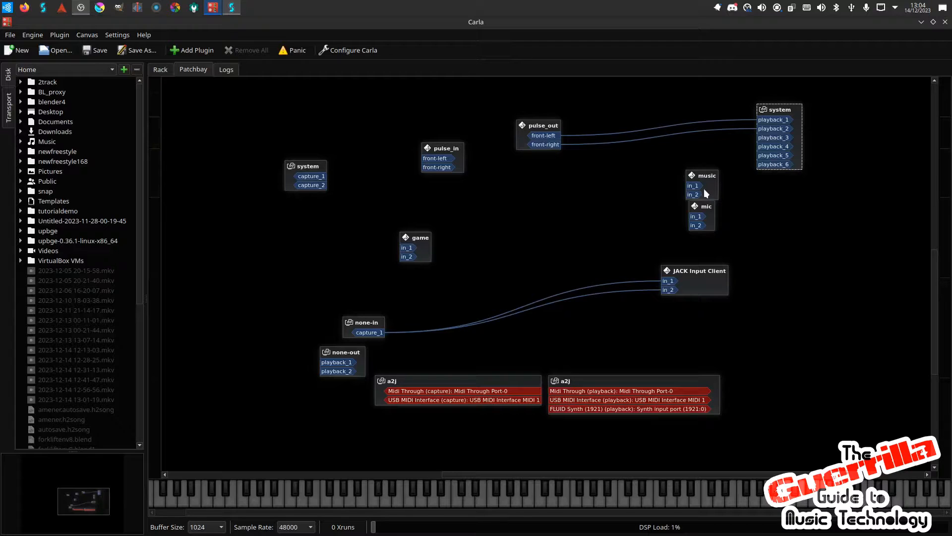
drag(707, 175, 804, 189)
drag(705, 206, 803, 230)
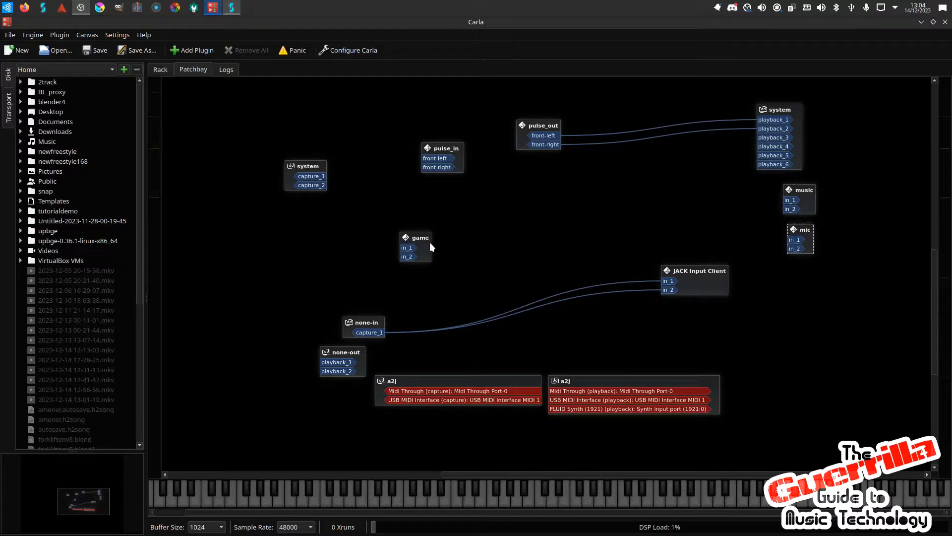
- Stack the game and JACK Input Client boxes below mic, checking the JACK Input Client channel in OBS Studio in between
drag(422, 237, 809, 275)
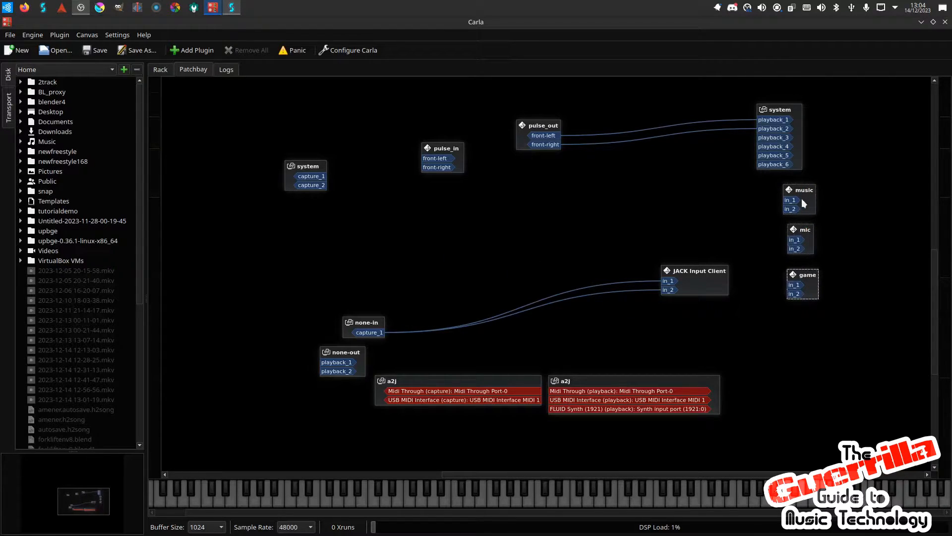
drag(770, 182, 841, 304)
click(80, 8)
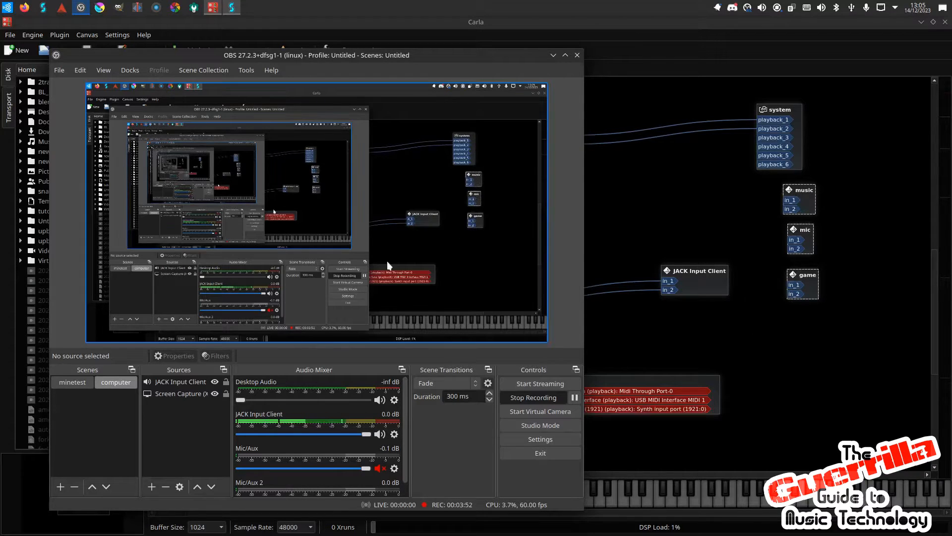
drag(683, 270, 807, 323)
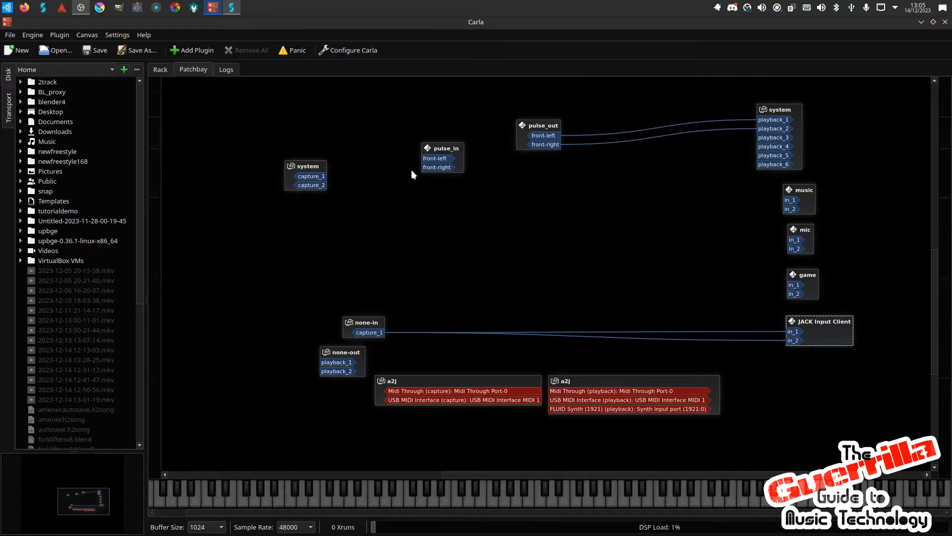
- Move the pulse_in and pulse_out boxes side by side near the patchbay's upper edge, beside system playback
drag(447, 150, 320, 109)
drag(543, 126, 630, 92)
drag(323, 105, 540, 92)
- Clear the patchbay's centre by moving both a2j boxes lower and placing none-in just below and to the right of none-out
drag(485, 381, 415, 419)
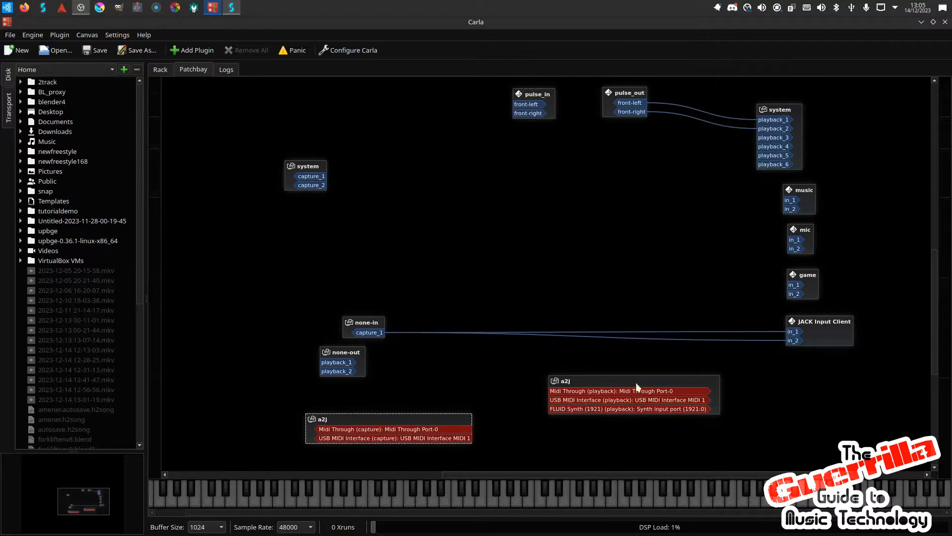
drag(637, 380, 679, 428)
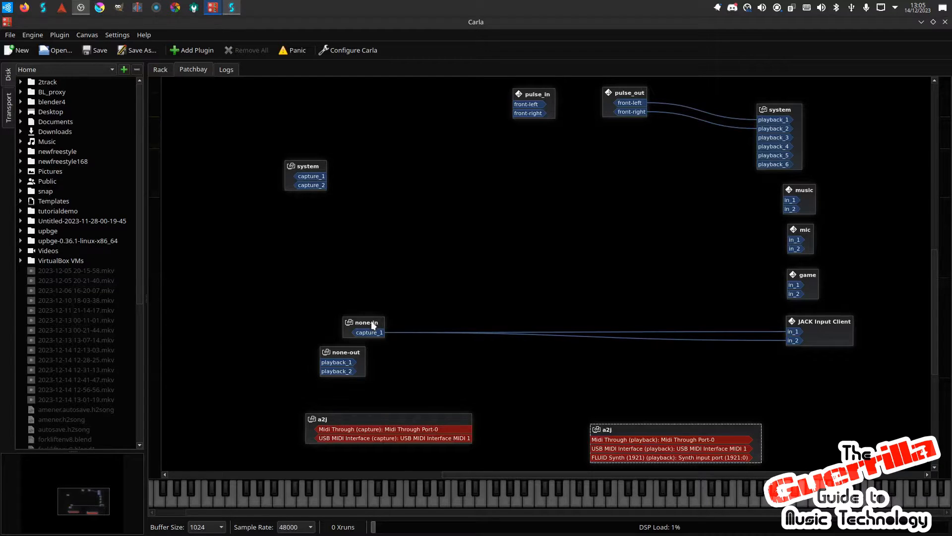
drag(371, 320, 418, 373)
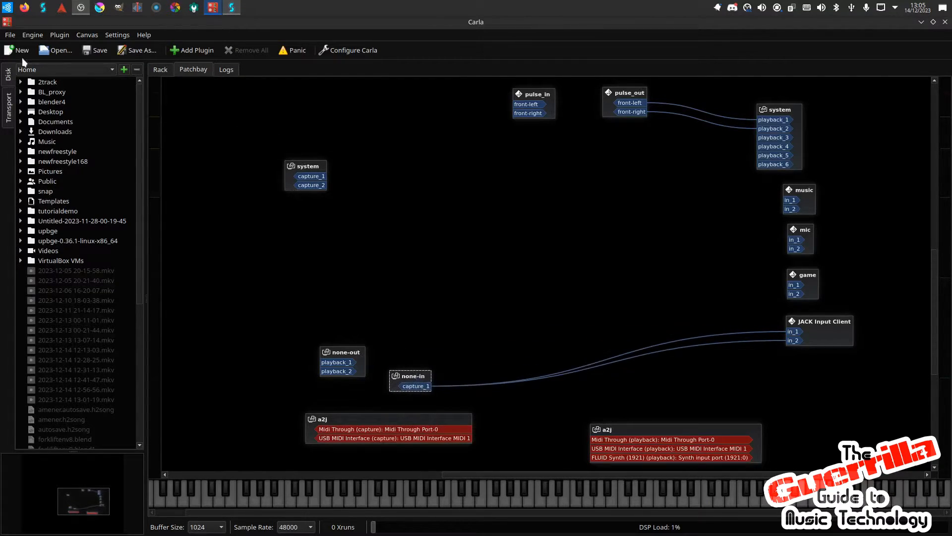
- Launch Ardour and start setting up a new session
click(60, 9)
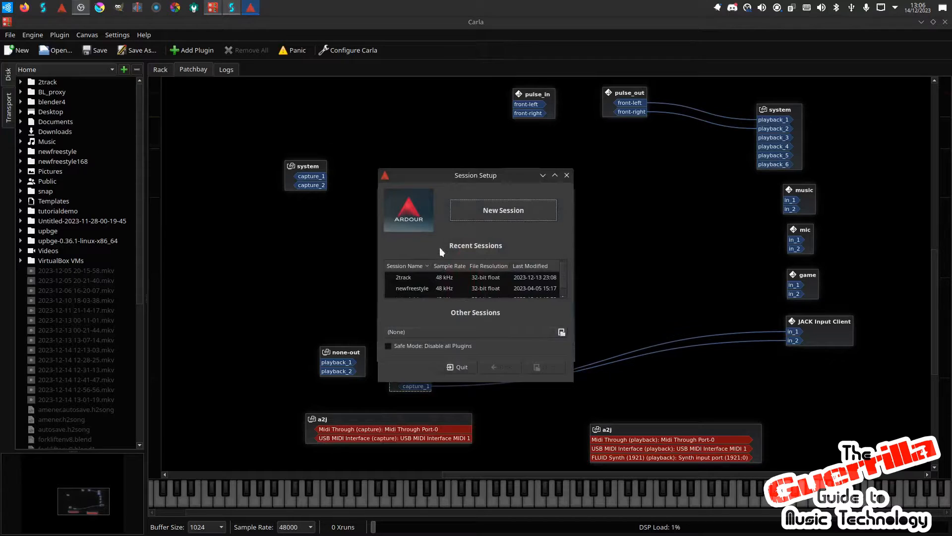
click(505, 213)
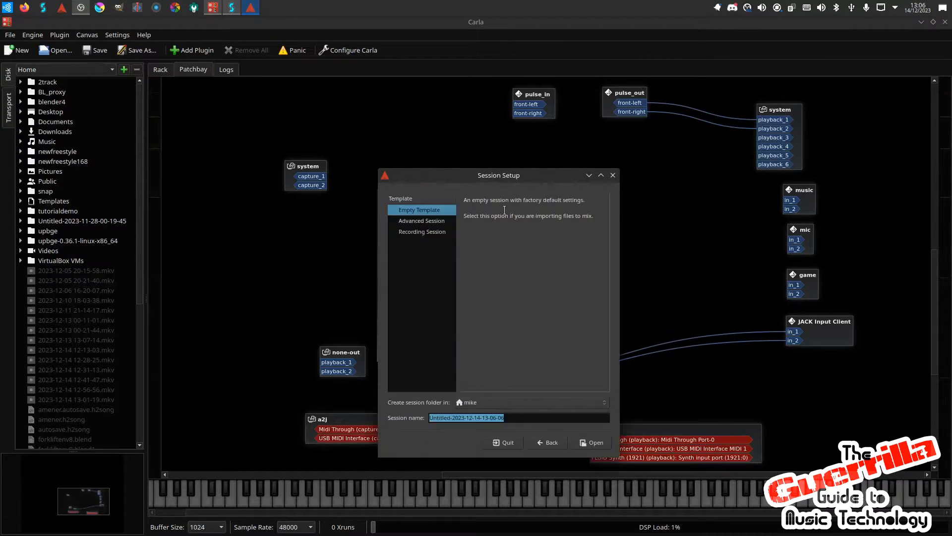
drag(510, 417, 420, 421)
text(tutorial)
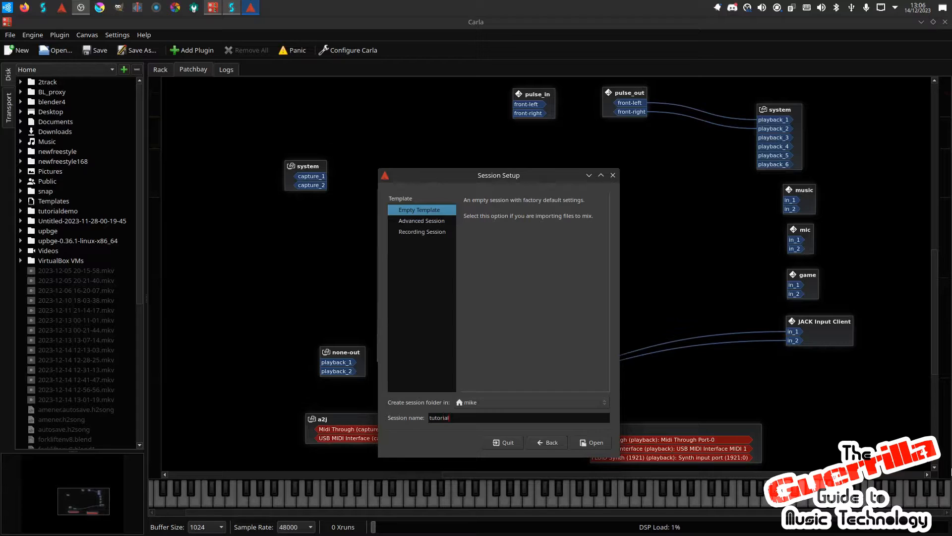
text(demo)
key(Return)
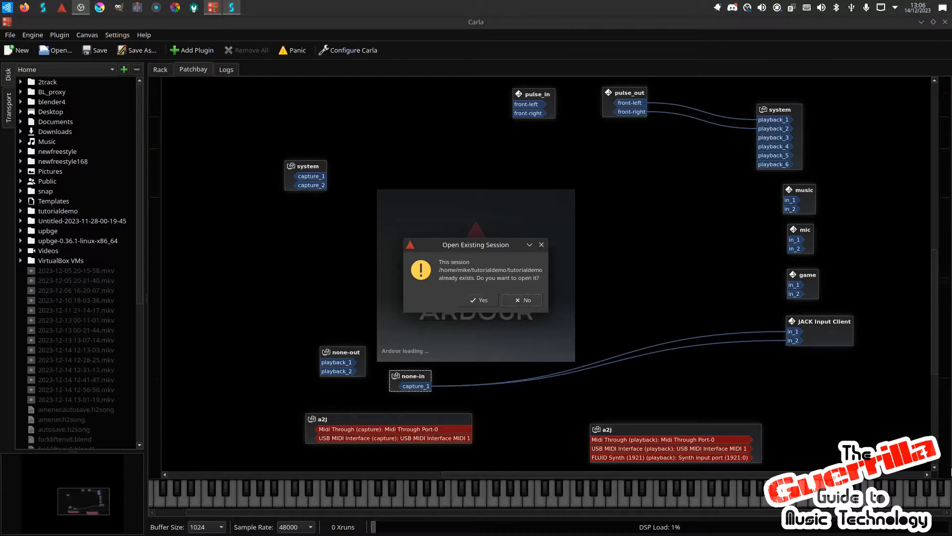
key(Return)
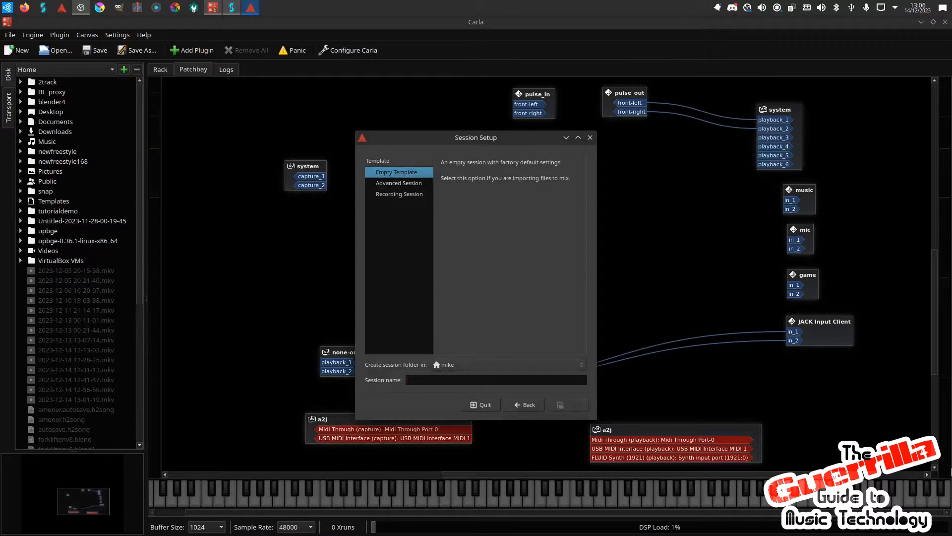
- Name the new Ardour session newtutorialdemo and open it with the Empty Template
text(newtutorialdemo)
click(573, 406)
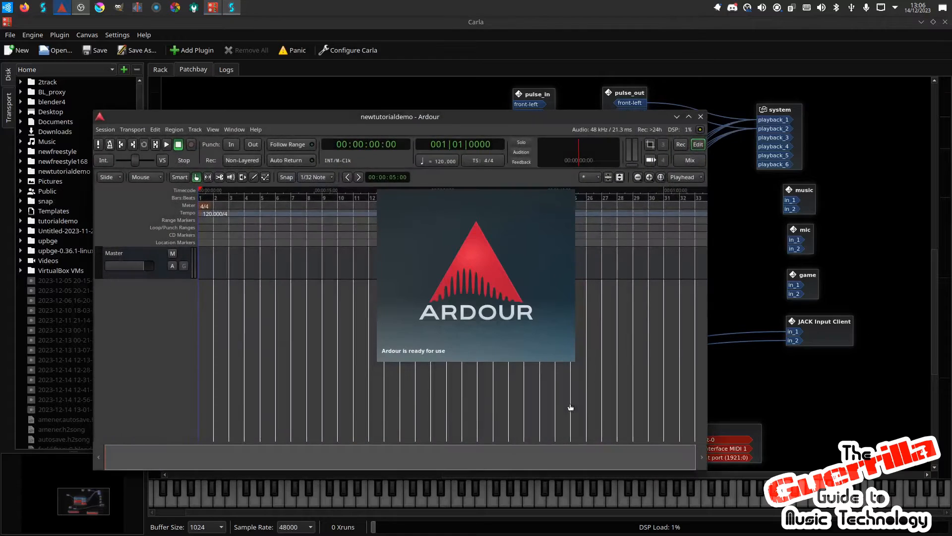
- Switch back to Carla and move the ardour box midway between the system capture and JACK Input Client boxes
click(802, 49)
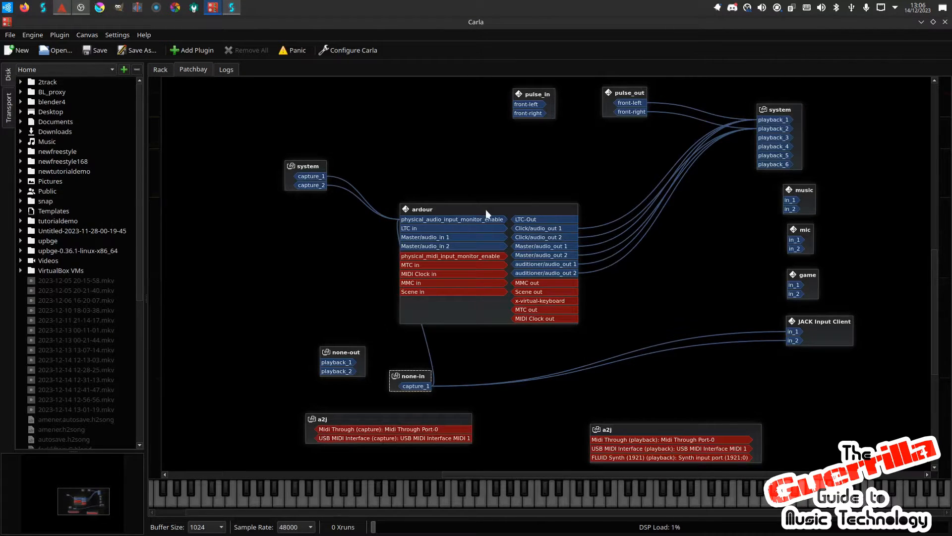
drag(486, 213, 553, 202)
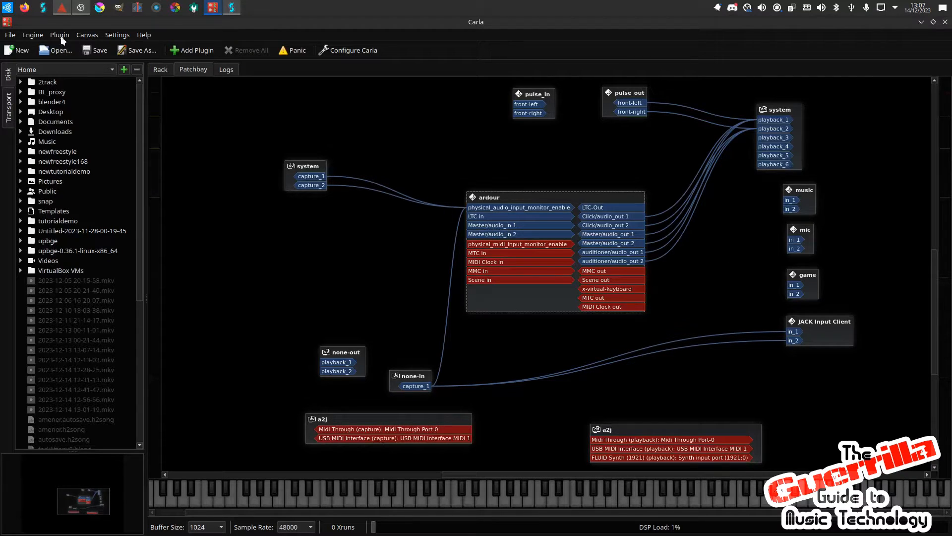
- Switch to Ardour and show its Mixer window
click(63, 9)
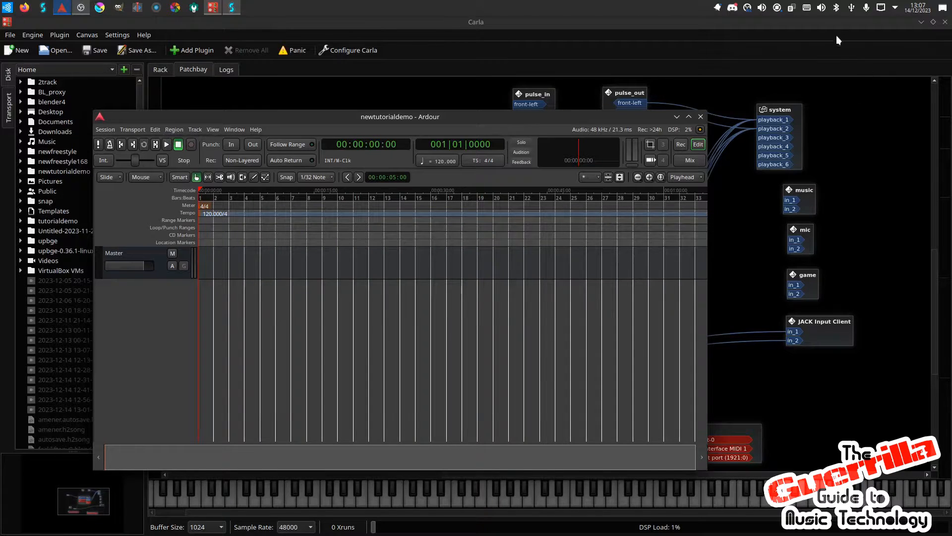
click(820, 9)
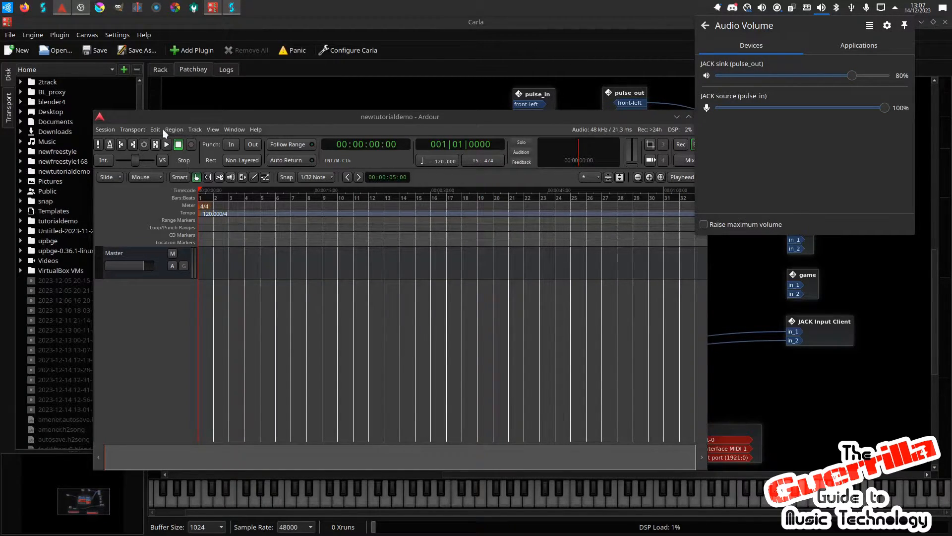
click(232, 130)
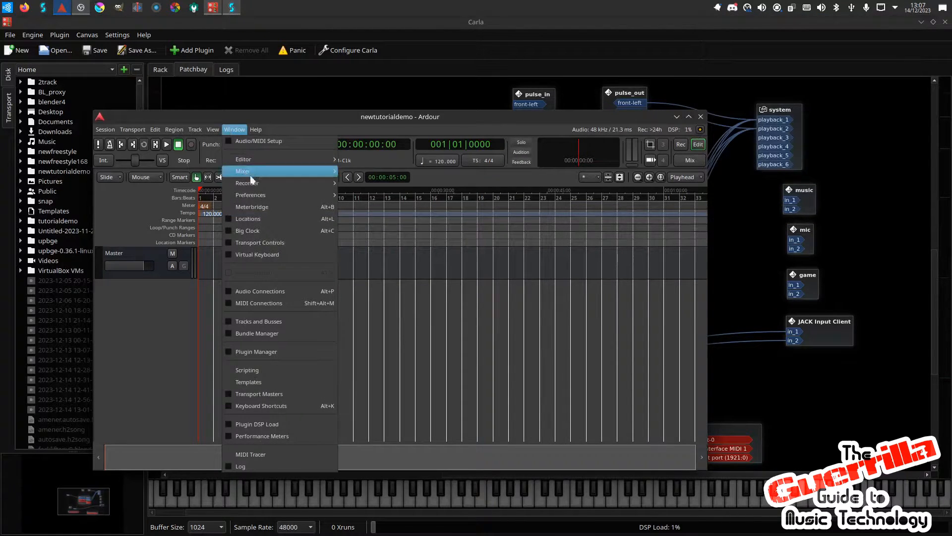
mouse_move(255, 169)
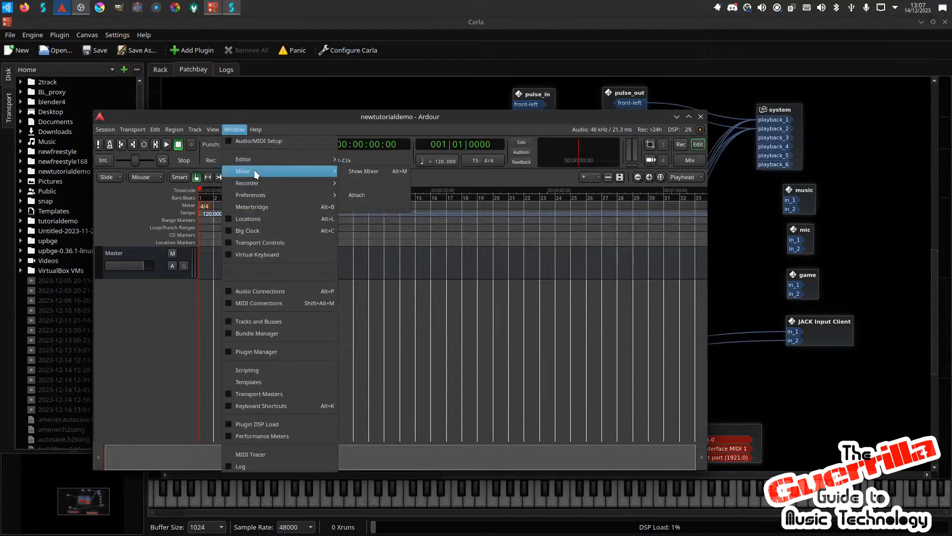
click(381, 174)
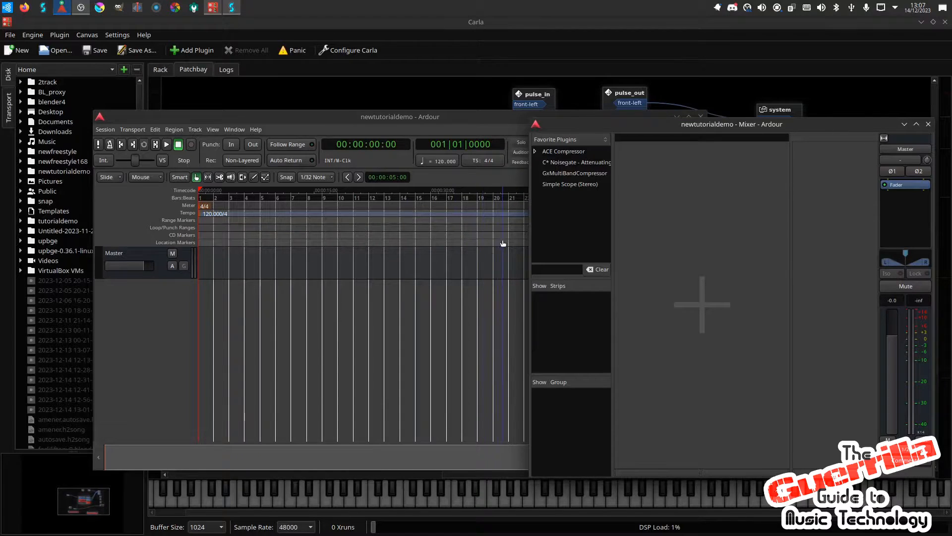
- Add one mono audio track named mic to the Ardour session
double_click(671, 280)
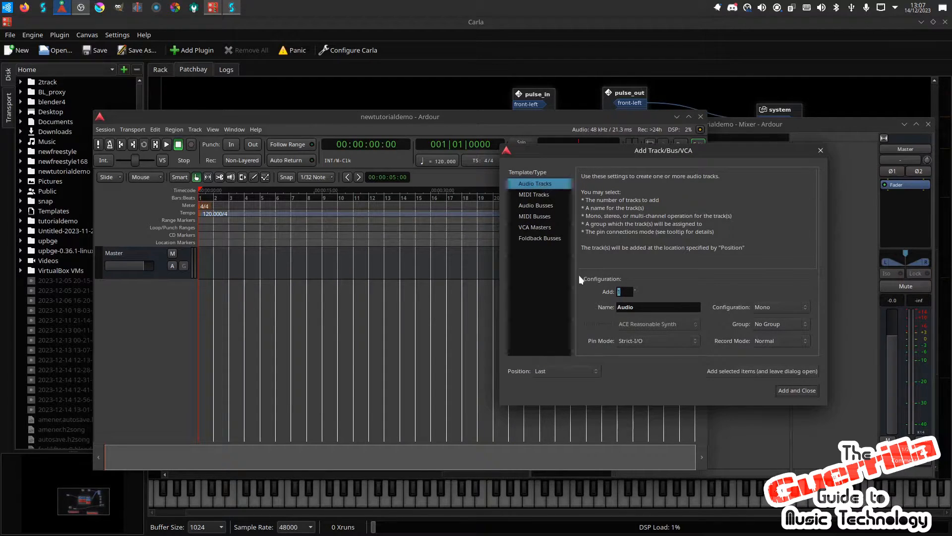
click(638, 309)
drag(638, 309, 609, 307)
text(mic)
click(792, 390)
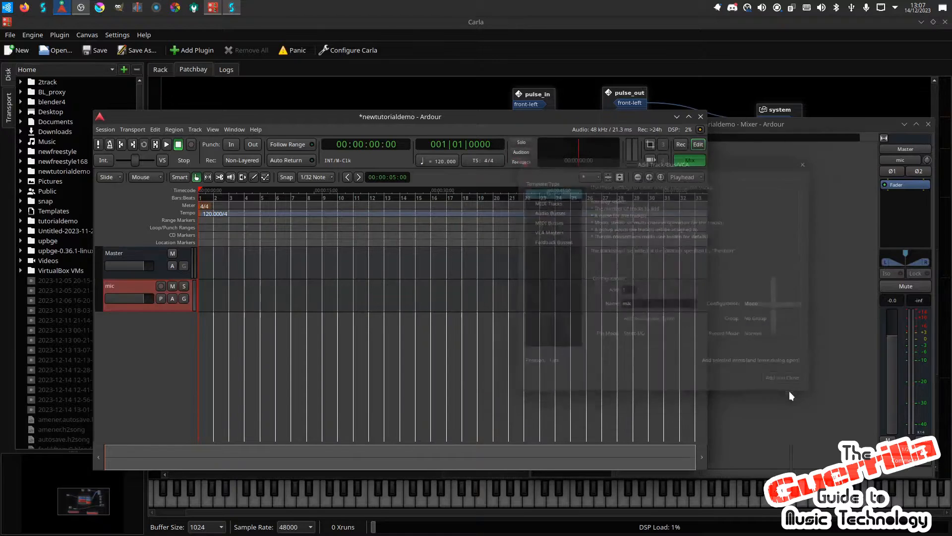
- Switch back to Carla and remove all connections from the system capture box
click(308, 94)
scroll(462, 261, up, 1)
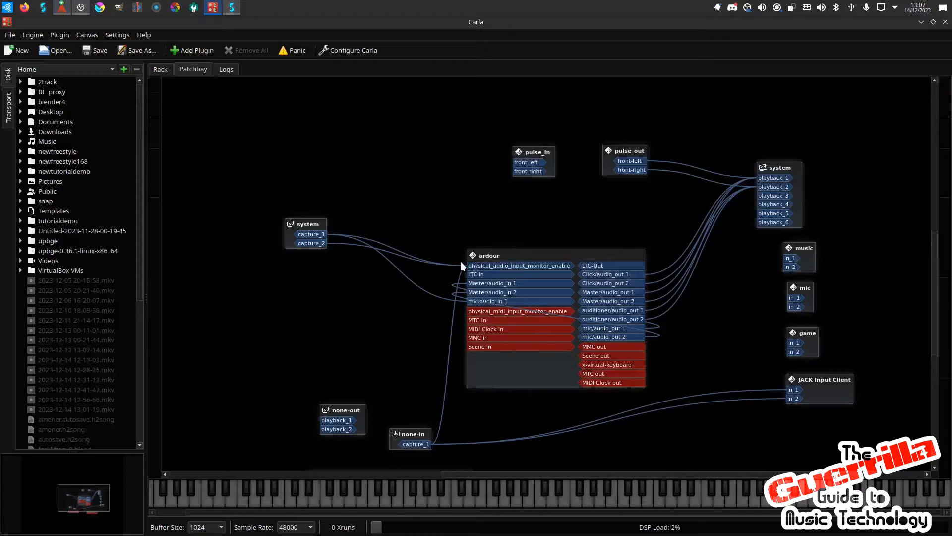
click(84, 38)
click(94, 58)
right_click(311, 224)
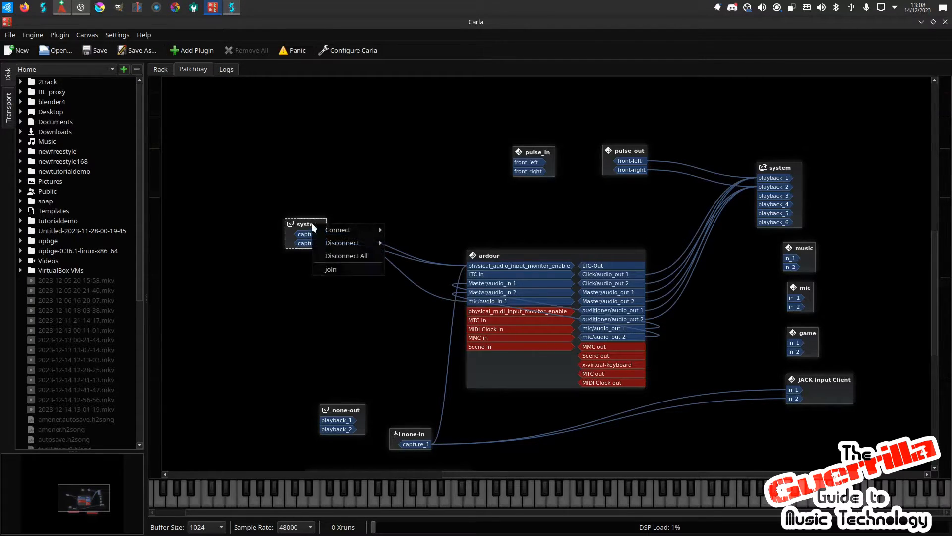
click(340, 255)
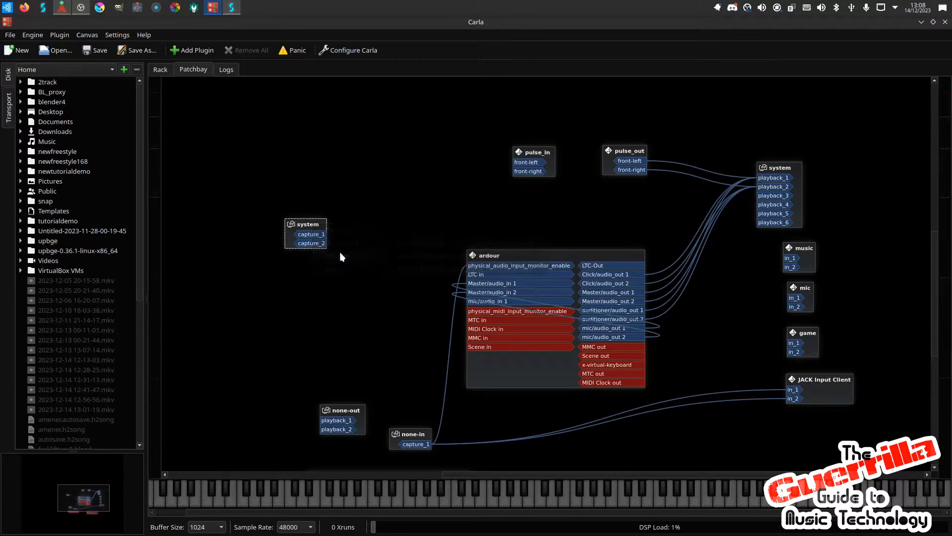
- Move none-in below the system capture box and remove all connections from JACK Input Client
drag(408, 435, 284, 302)
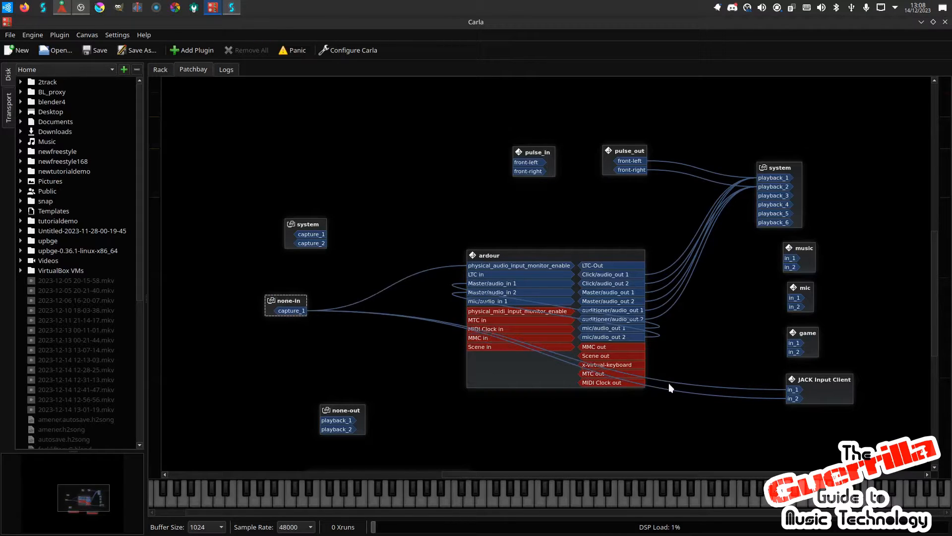
right_click(802, 380)
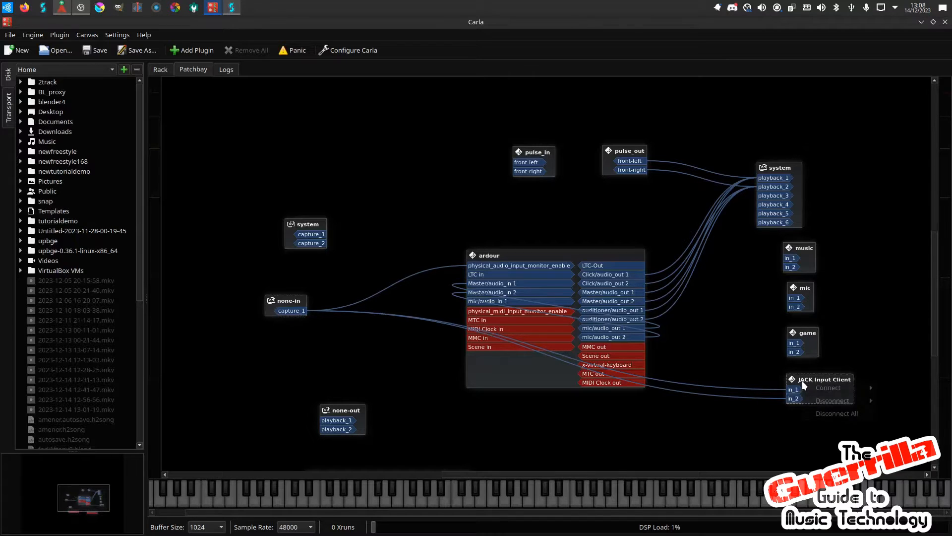
mouse_move(821, 400)
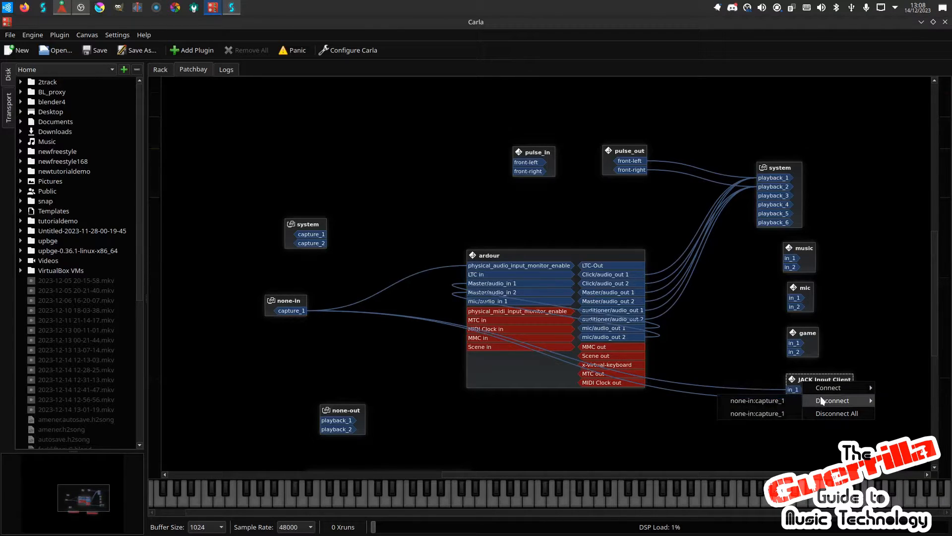
click(823, 412)
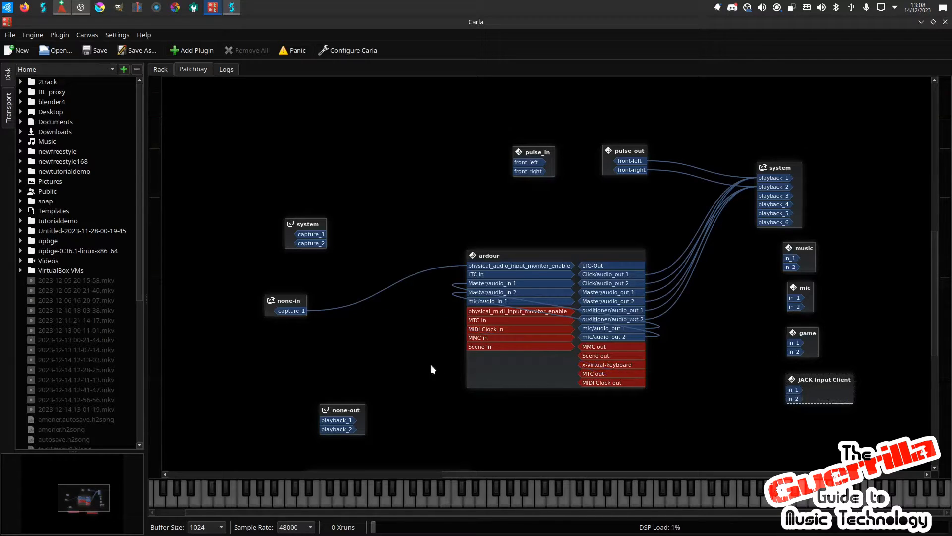
- Connect none-in capture_1 to Ardour's mic/audio_in 1, and mic/audio_out 1 and 2 to JACK Input Client in_1 and in_2
drag(304, 311, 479, 305)
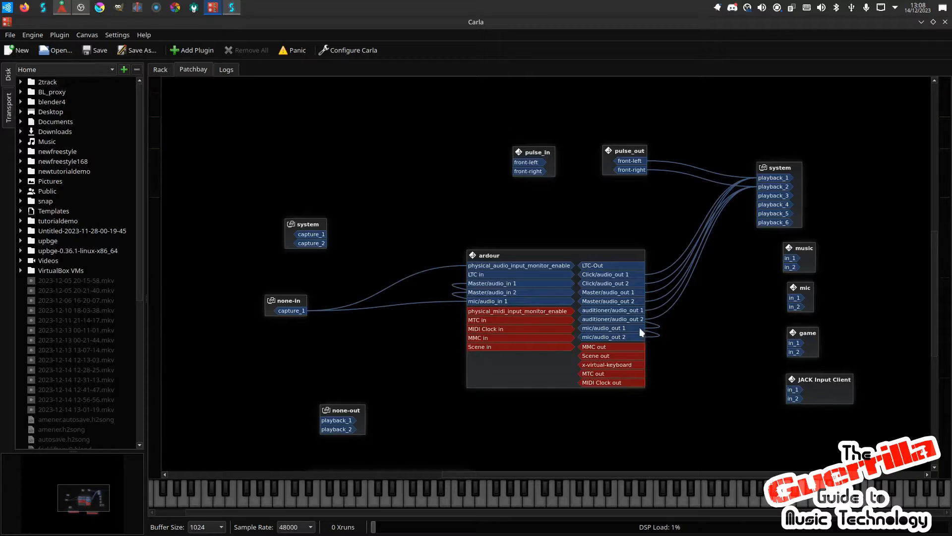
drag(638, 326, 794, 390)
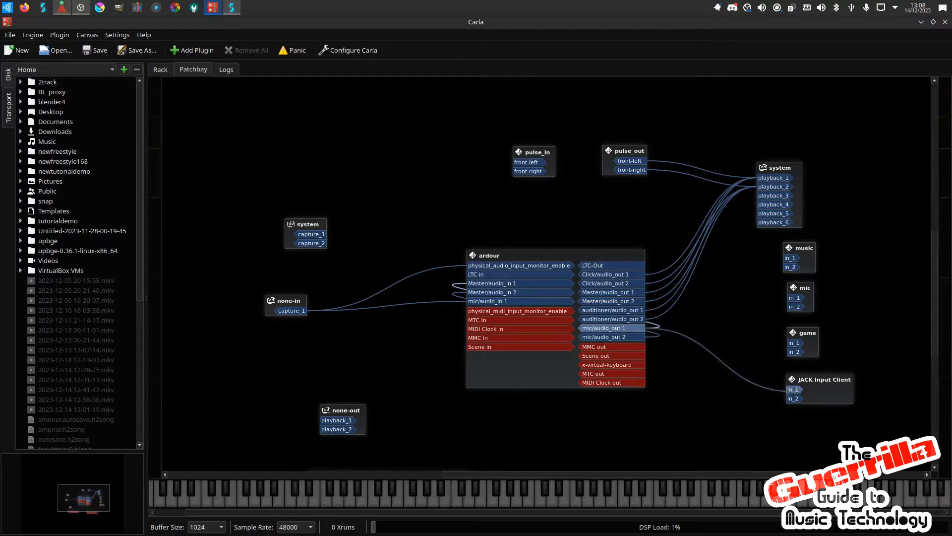
drag(638, 337, 794, 399)
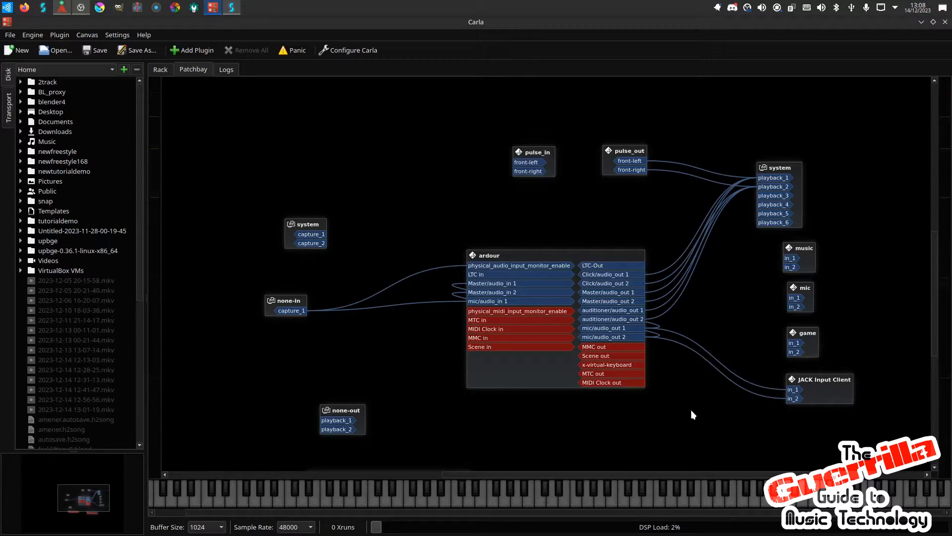
- Check the JACK Input Client meter in OBS Studio, and record-arm the mic track in Ardour
click(81, 11)
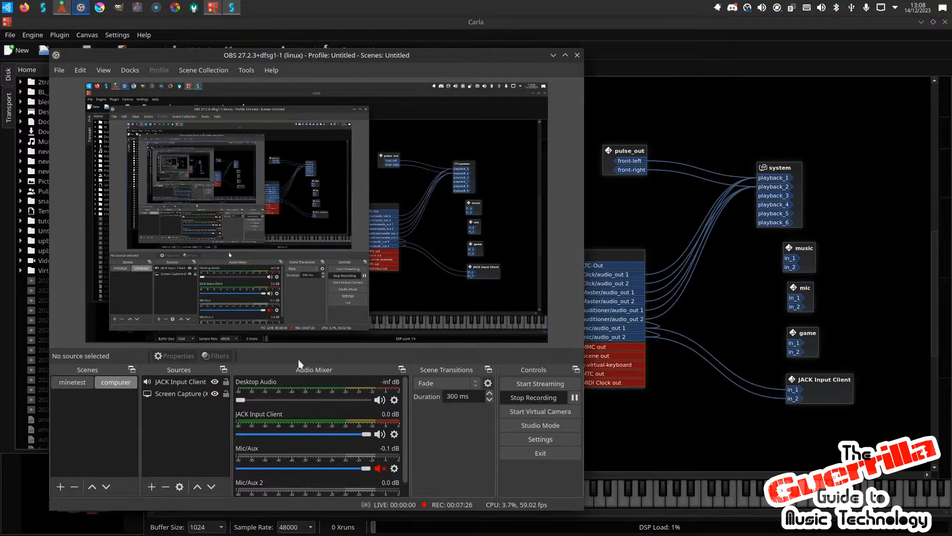
click(695, 429)
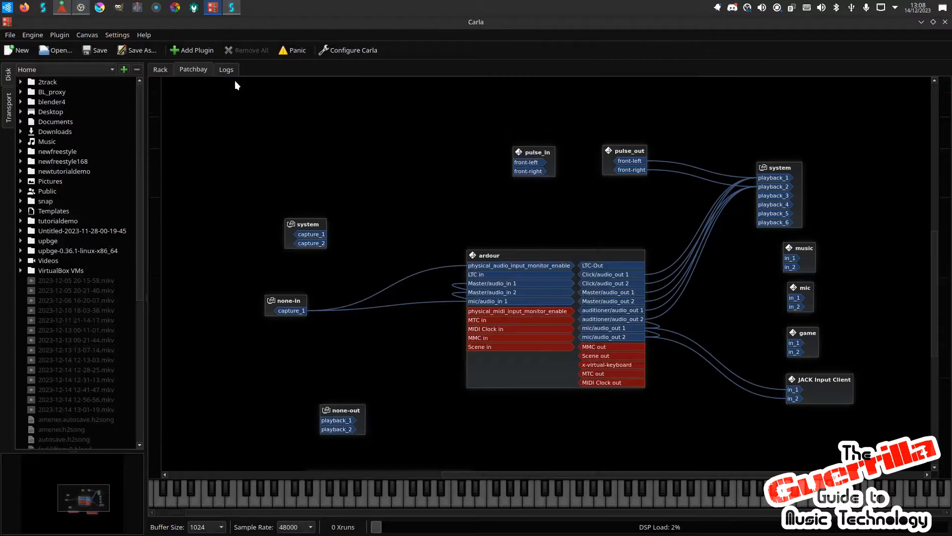
click(61, 9)
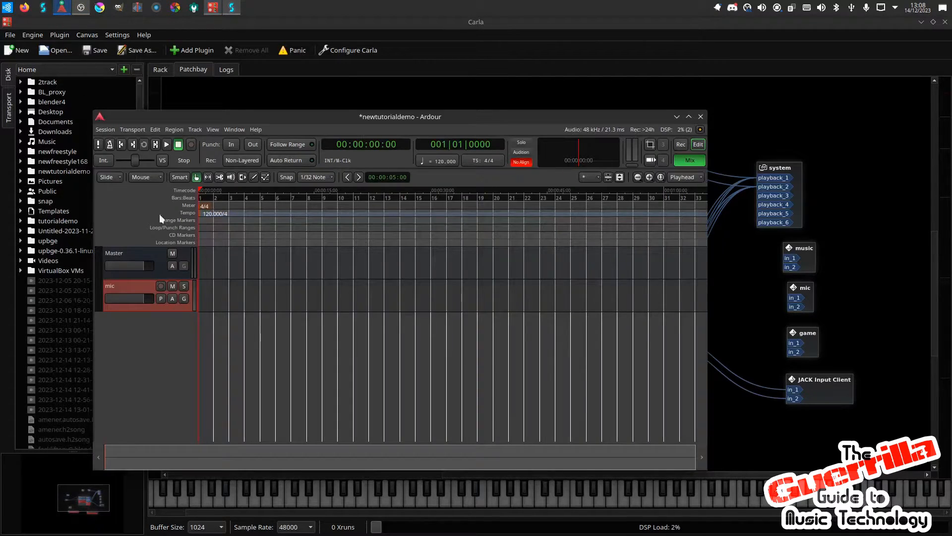
click(162, 287)
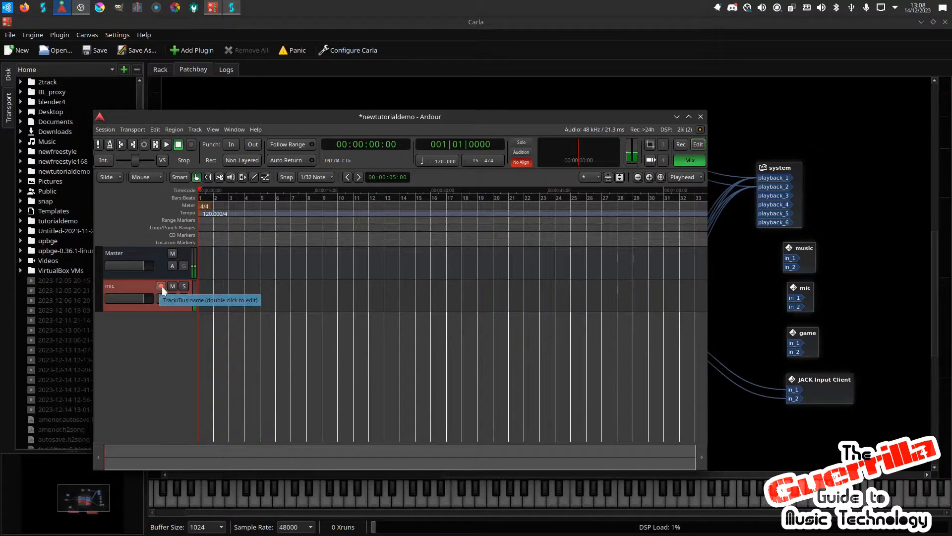
- Return to Carla's patchbay to view the current routing, and check the JACK Input Client meter in OBS Studio
click(742, 309)
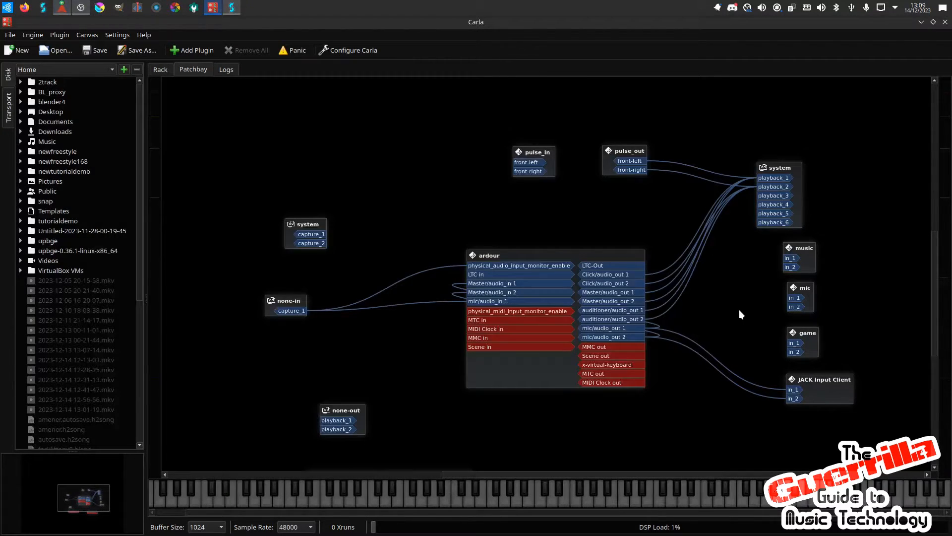
mouse_move(81, 11)
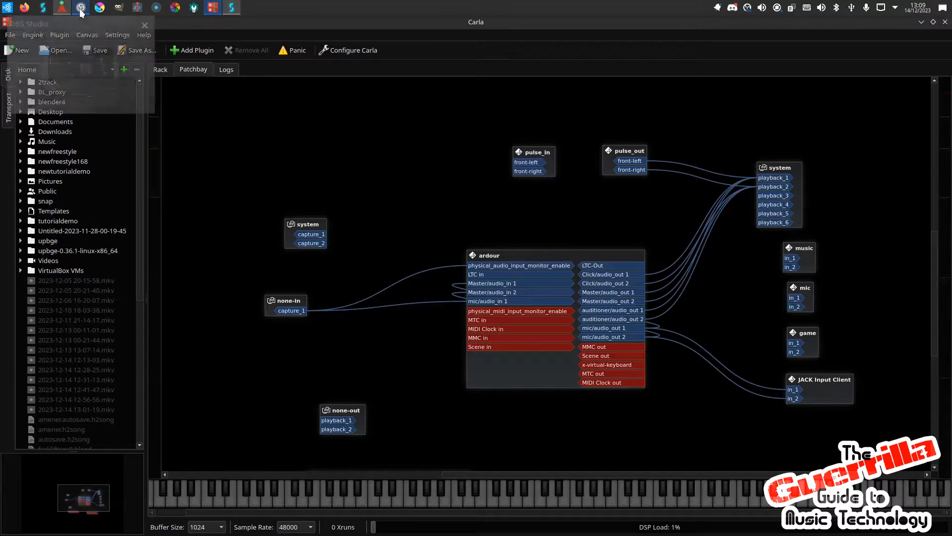
click(81, 10)
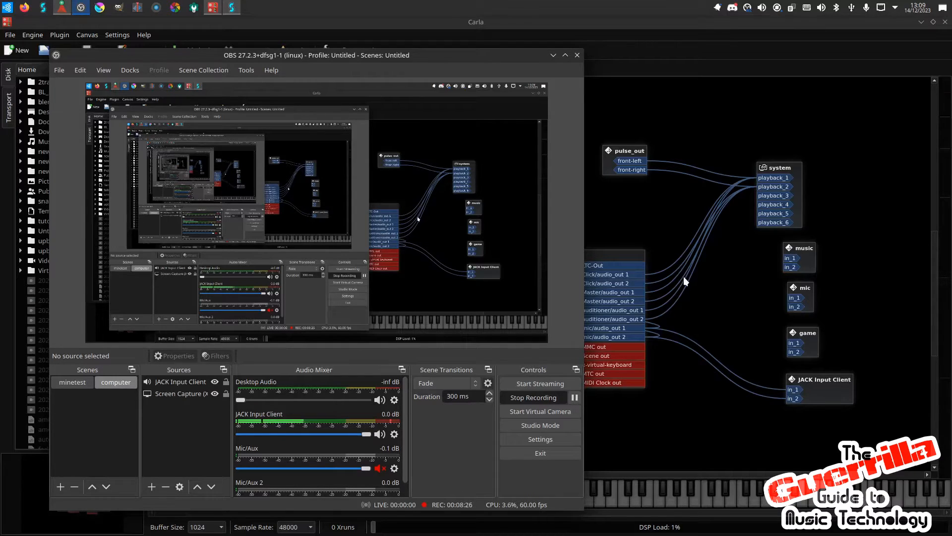
- In Carla, disconnect Ardour's mic/audio_out 1 from Master/audio_in 1 and mic/audio_out 2 from Master/audio_in 2
click(623, 262)
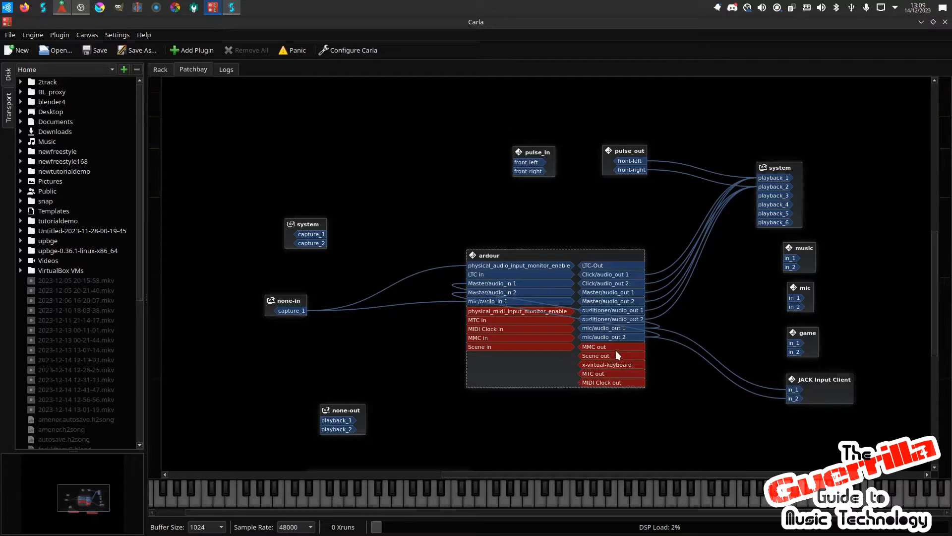
right_click(635, 329)
mouse_move(652, 340)
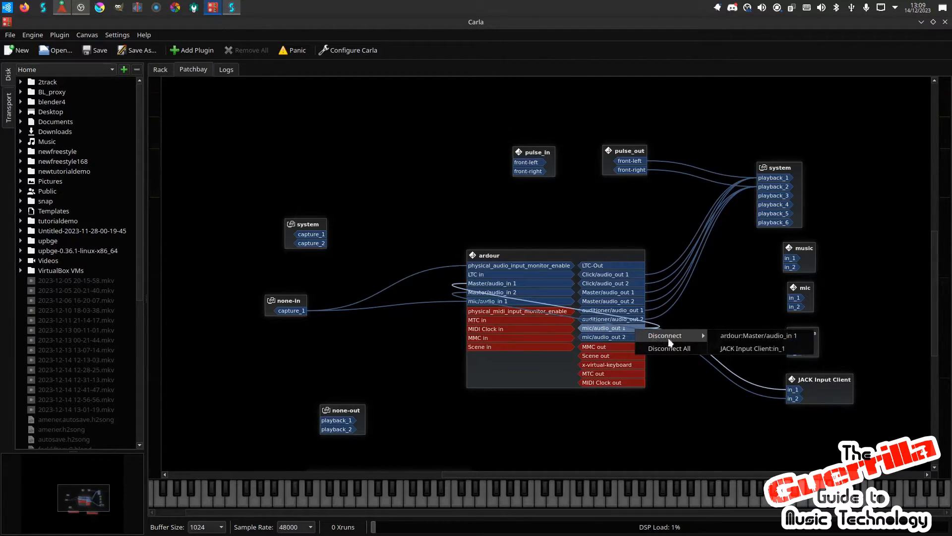
click(737, 335)
right_click(632, 337)
mouse_move(660, 344)
click(720, 344)
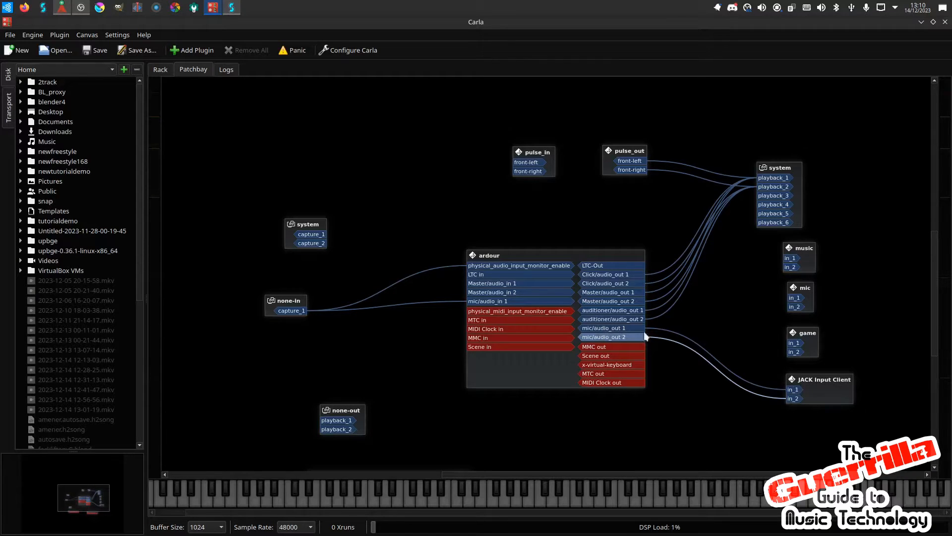
- In Ardour, add one MIDI track using the Red Zeppelin Drumkit instrument and record-arm it
click(60, 9)
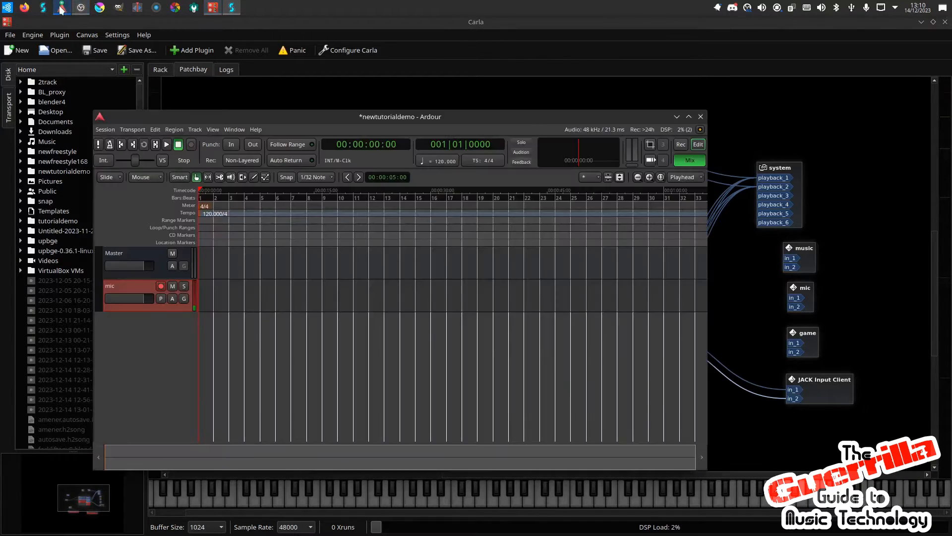
mouse_move(626, 339)
mouse_down()
mouse_move(630, 430)
mouse_move(633, 338)
mouse_up()
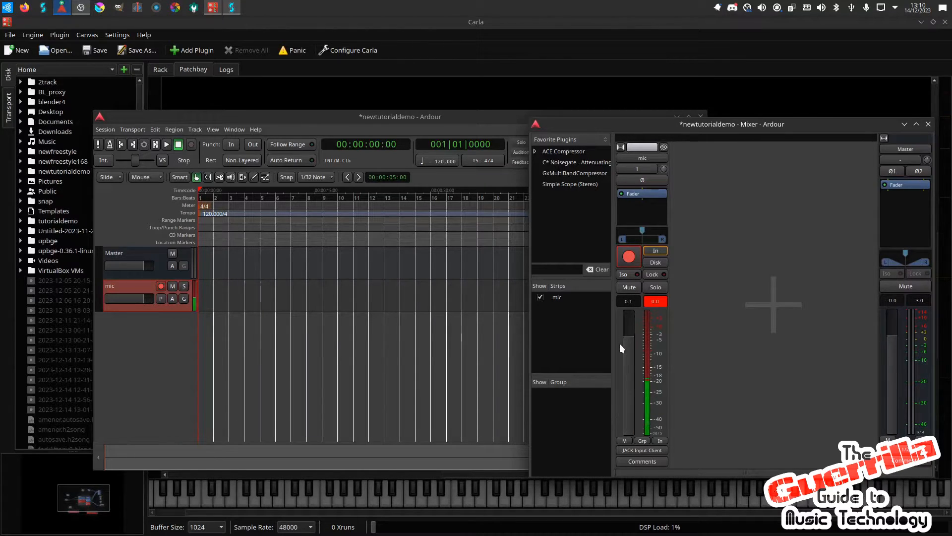
double_click(721, 291)
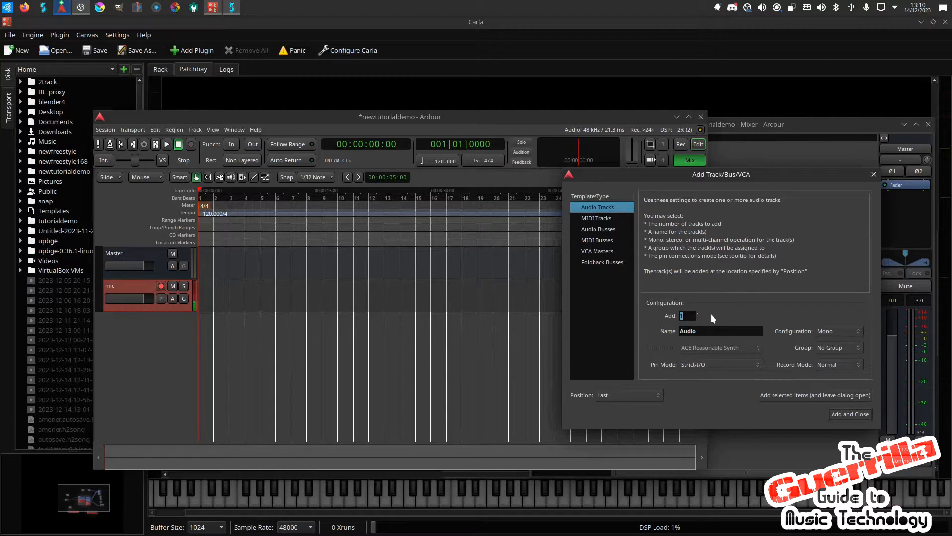
click(602, 219)
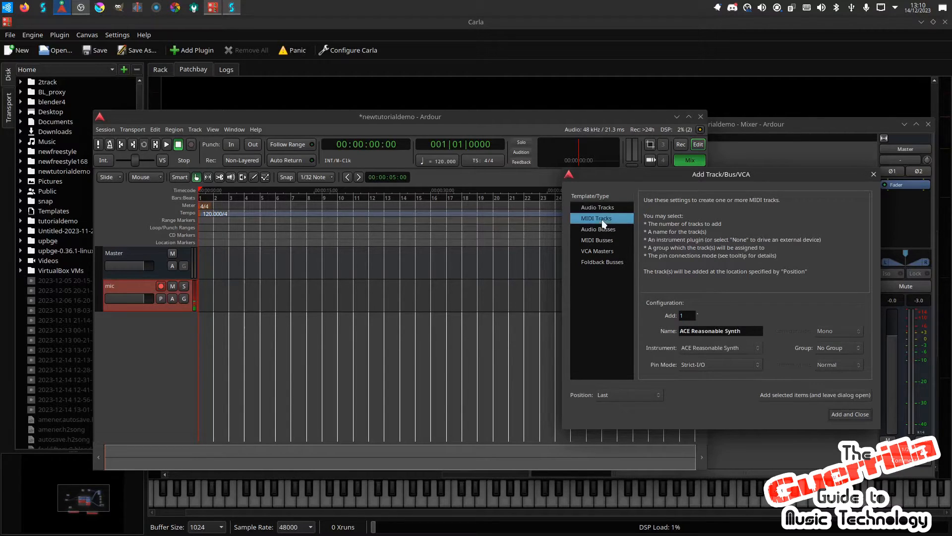
click(738, 347)
scroll(757, 441, down, 5)
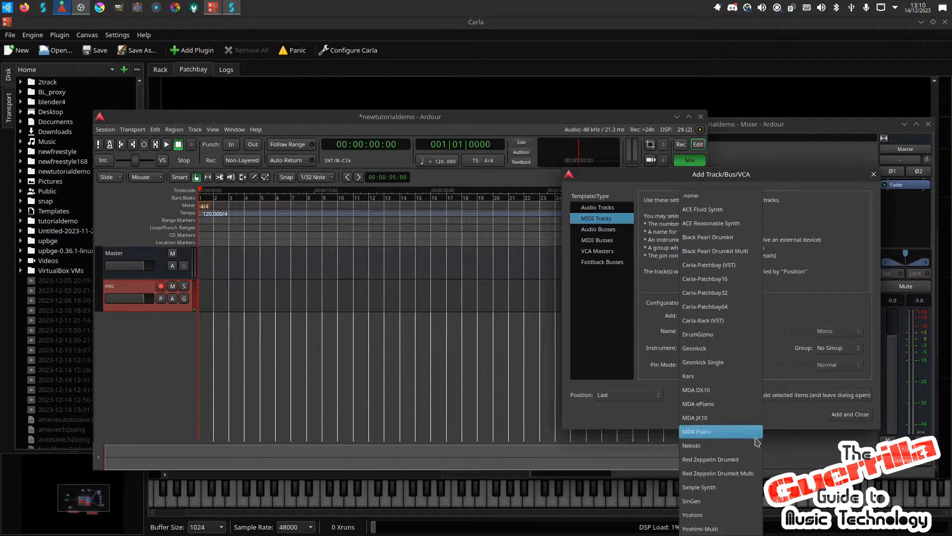
click(742, 460)
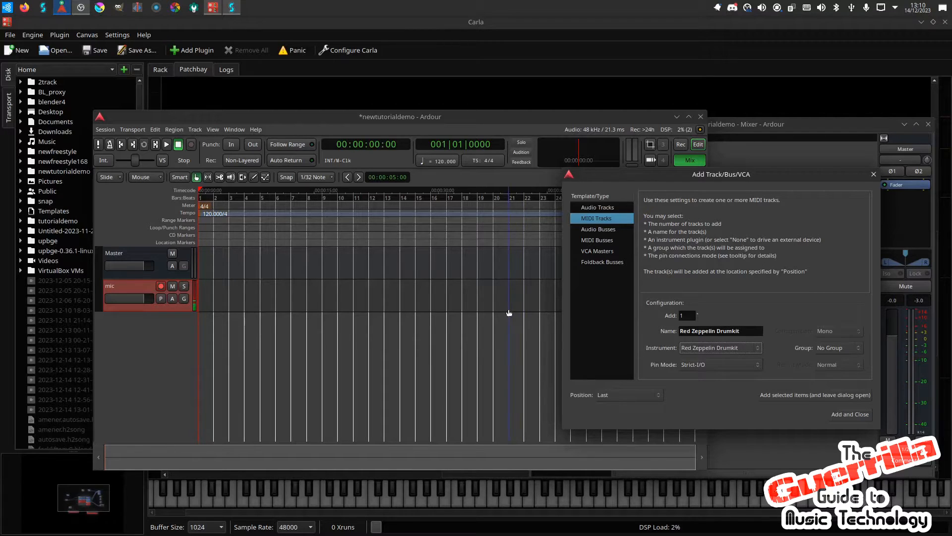
click(851, 412)
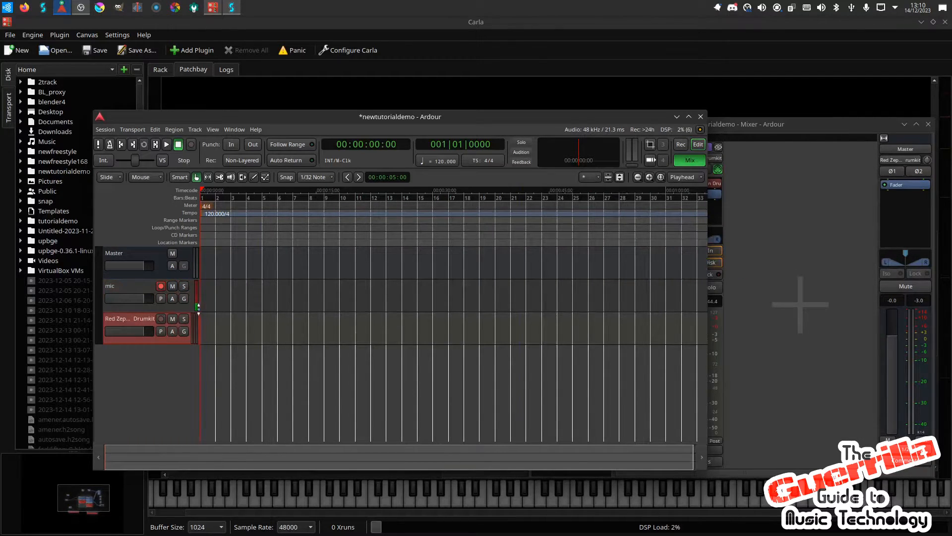
click(160, 319)
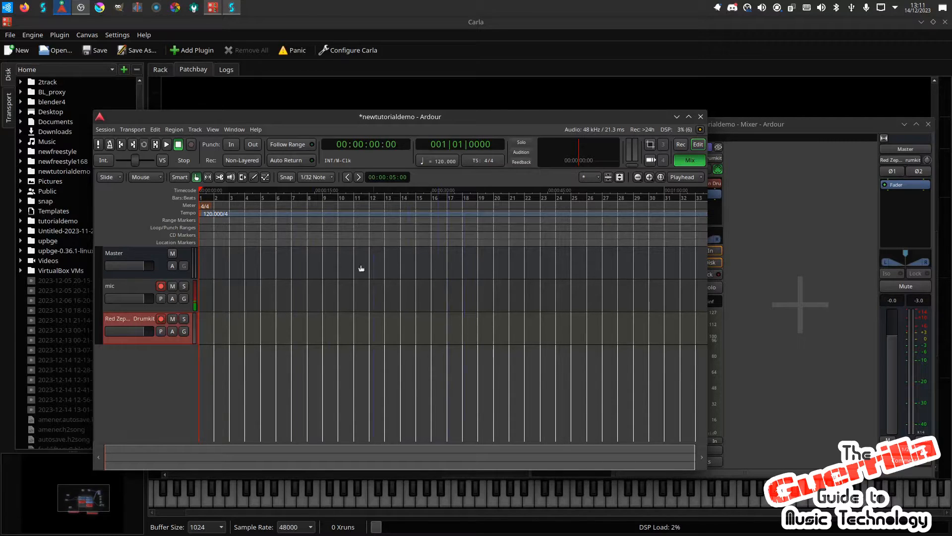
- Launch the Hydrogen drum machine from the system's audio production applications
click(7, 7)
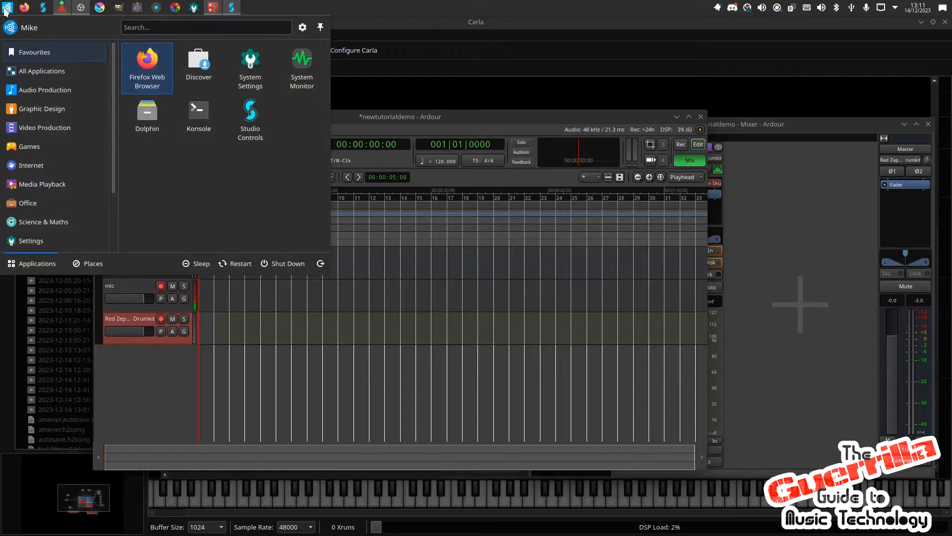
click(21, 111)
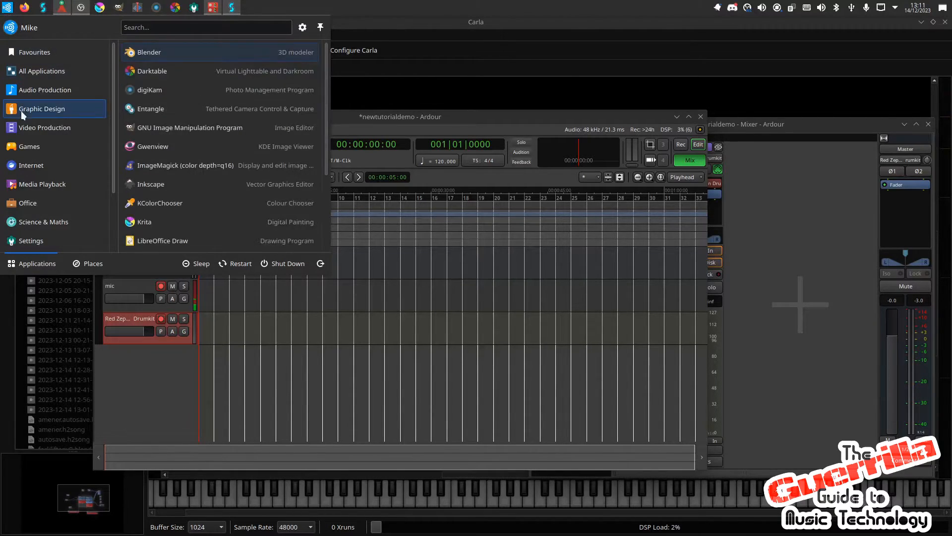
mouse_move(26, 83)
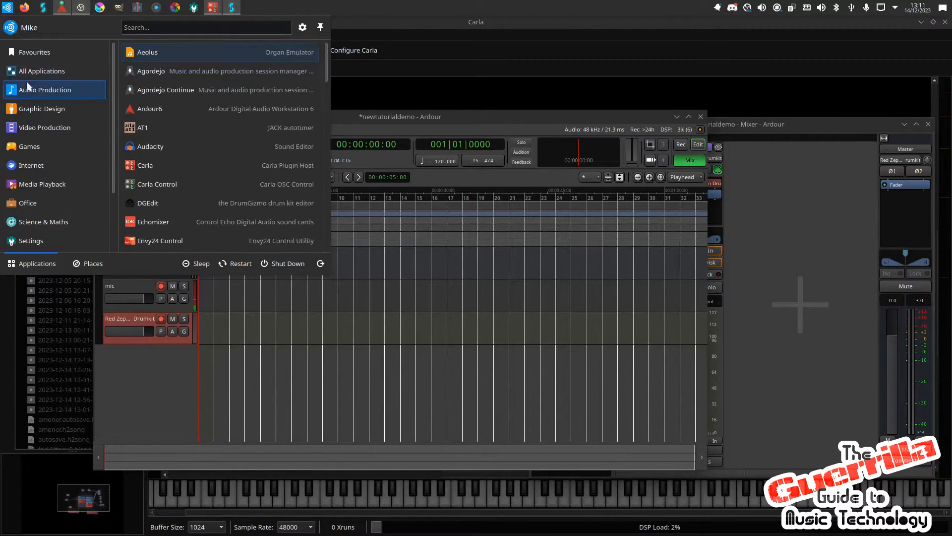
scroll(173, 118, down, 2)
scroll(172, 118, down, 2)
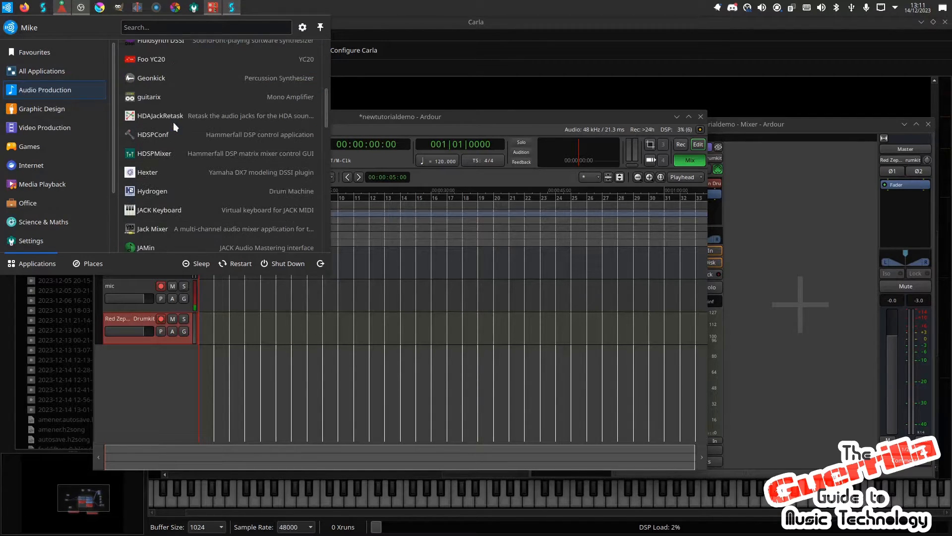
click(162, 191)
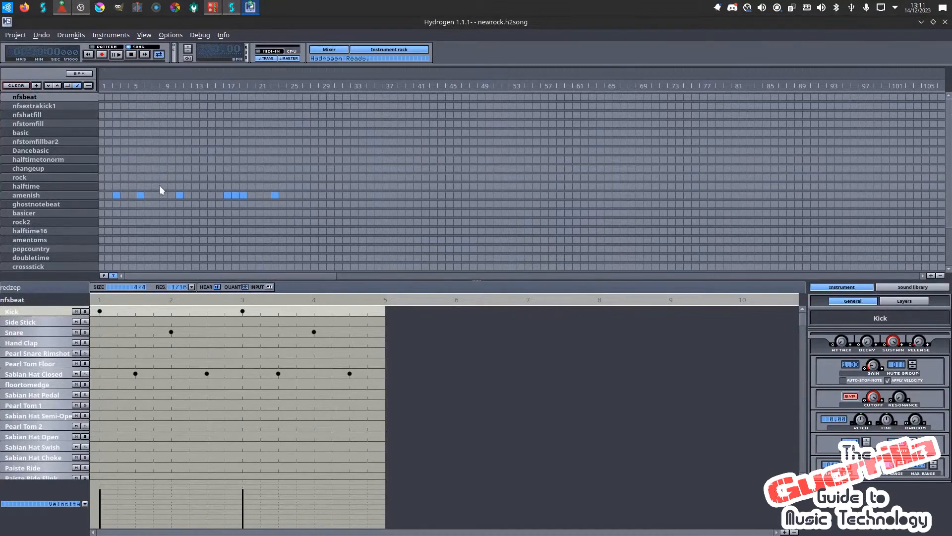
scroll(159, 185, down, 2)
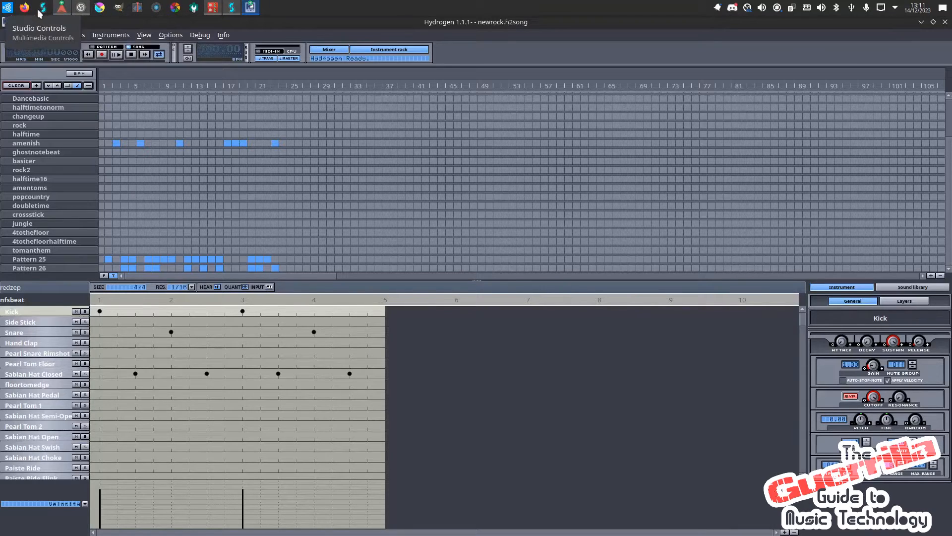
- Switch to Carla, move the Hydrogen box away from the Ardour box and remove all of its connections
mouse_move(62, 12)
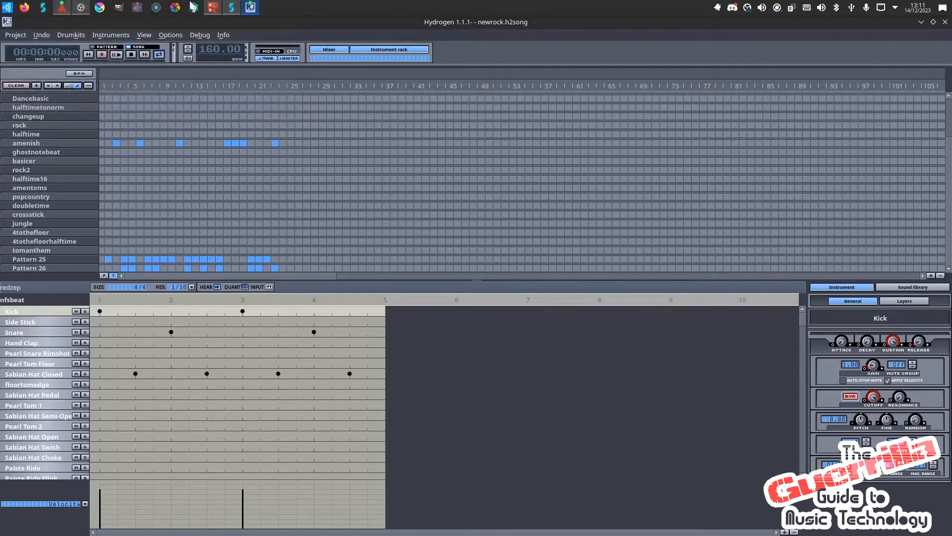
click(210, 9)
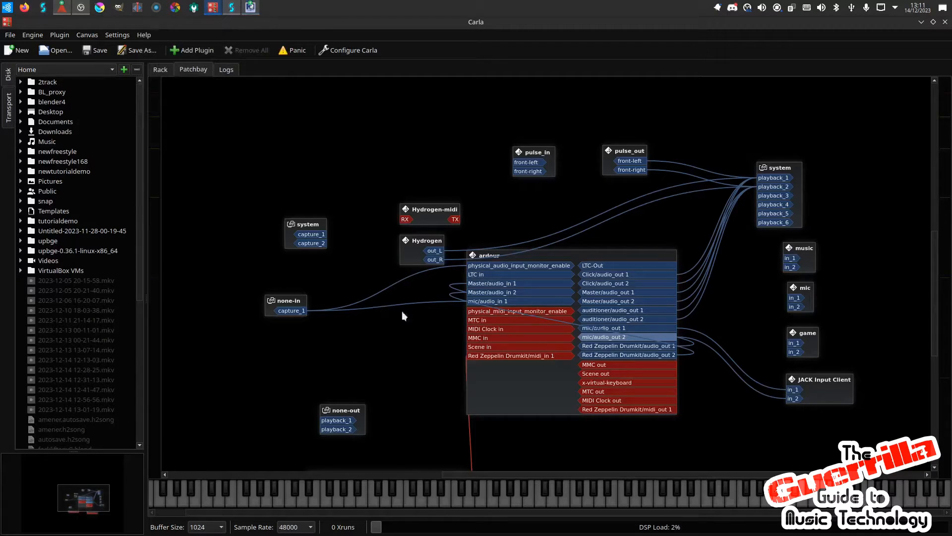
drag(418, 246, 383, 143)
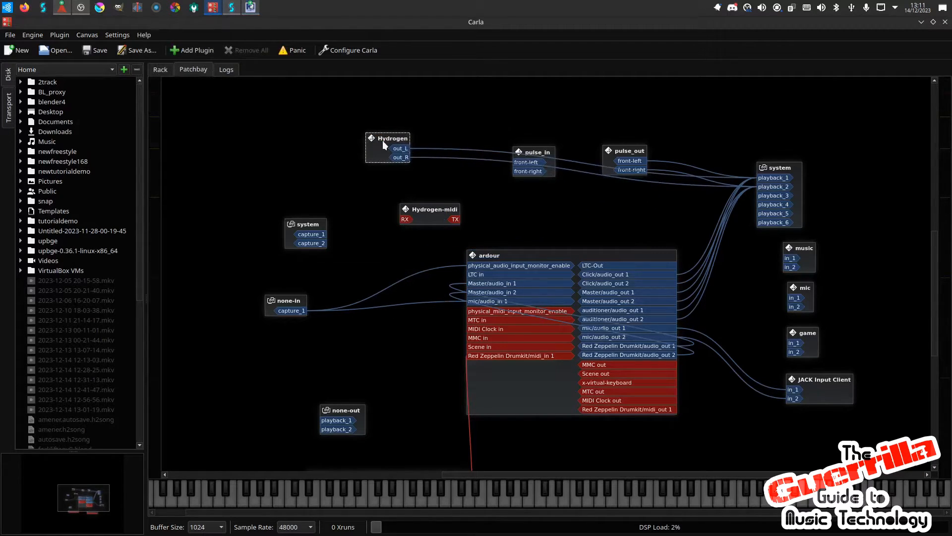
right_click(385, 141)
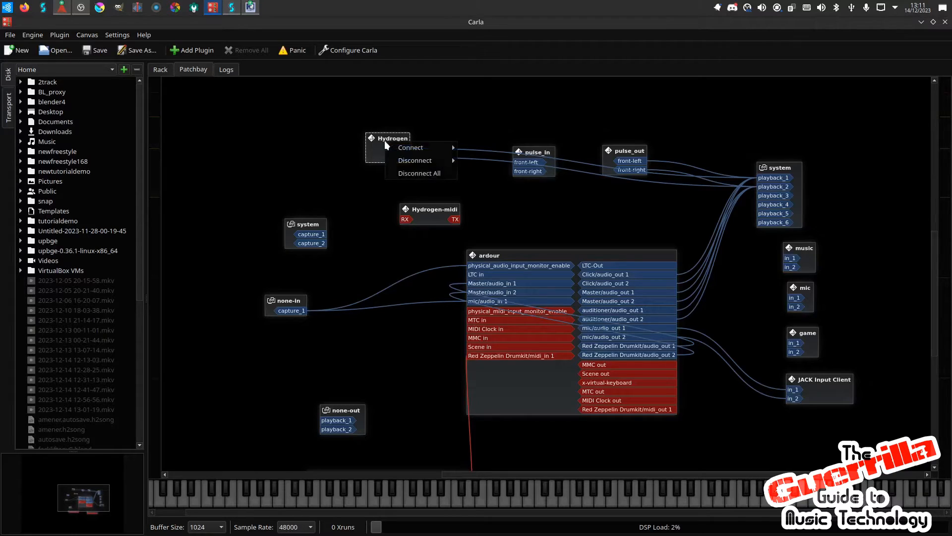
click(431, 175)
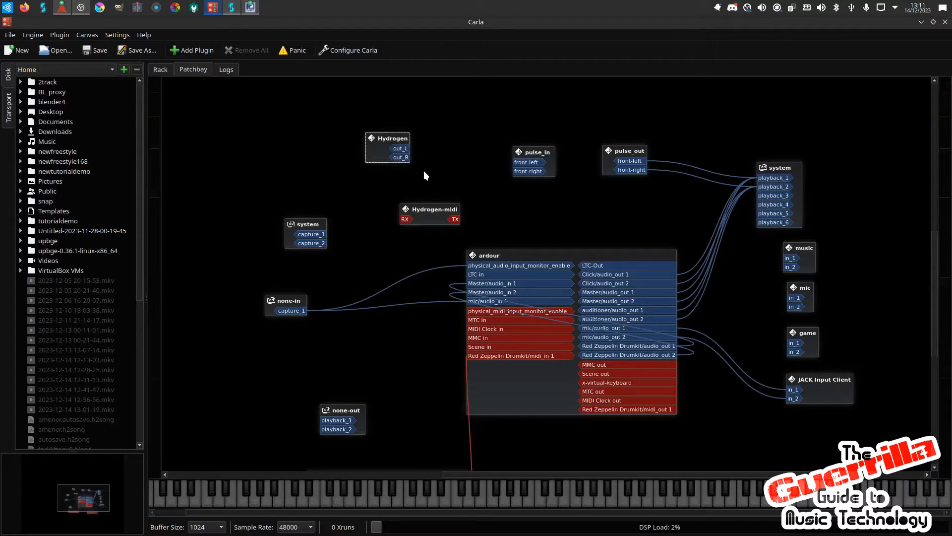
- Move the Hydrogen and Hydrogen-midi boxes beside the capture boxes and connect Hydrogen-midi TX to Ardour's Red Zeppelin Drumkit/midi_in 1
drag(400, 142, 325, 160)
drag(425, 209, 474, 357)
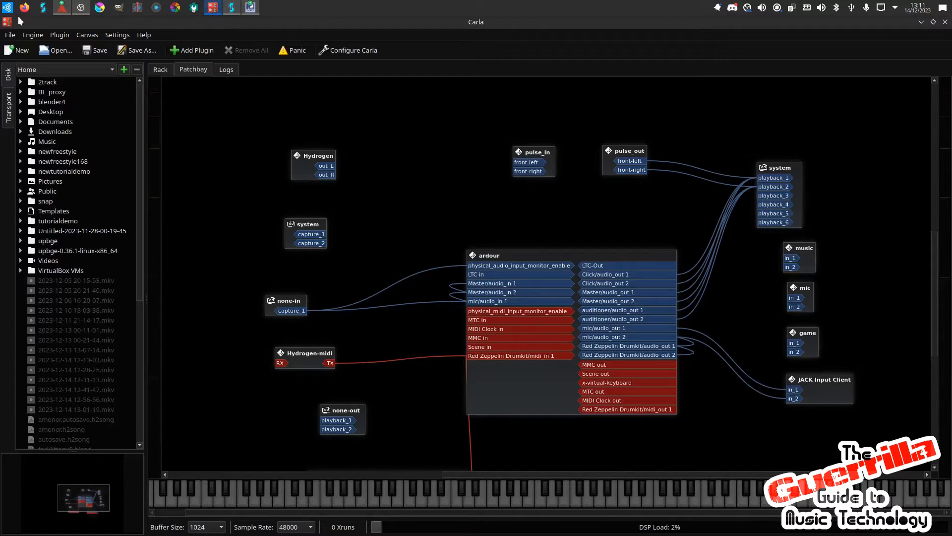
- Switch to Hydrogen and examine the full instrument list of the loaded redzep drumkit, from Kick to Maraca
click(251, 10)
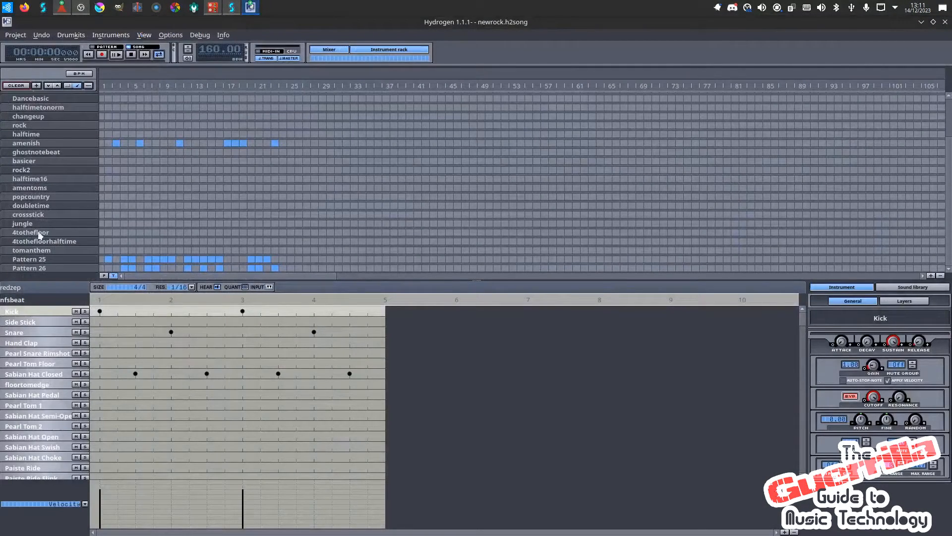
scroll(39, 319, down, 6)
scroll(30, 312, up, 3)
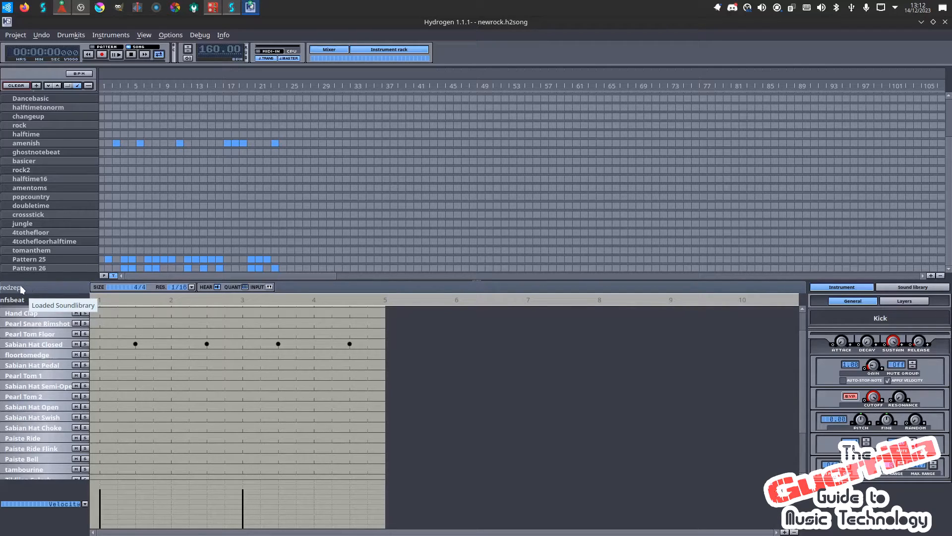
scroll(39, 312, down, 3)
scroll(39, 312, down, 1)
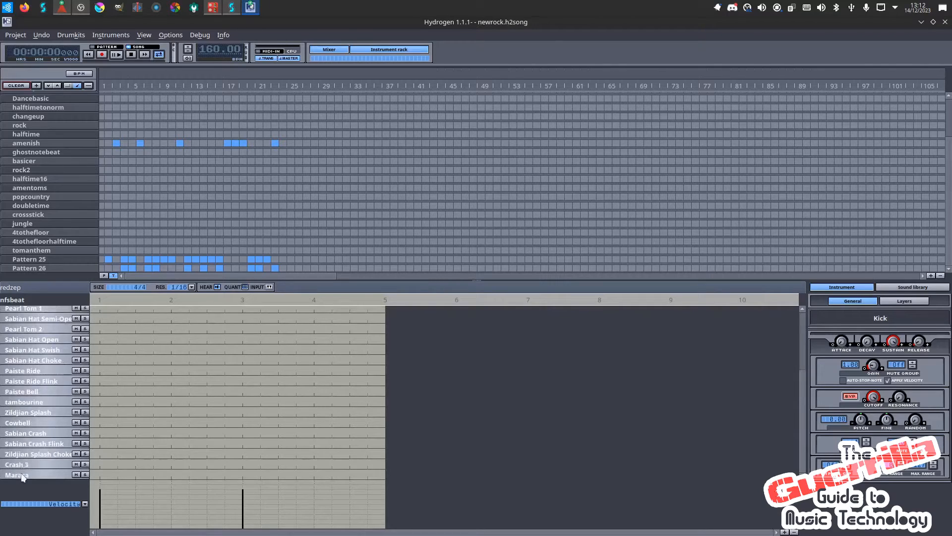
scroll(47, 367, up, 4)
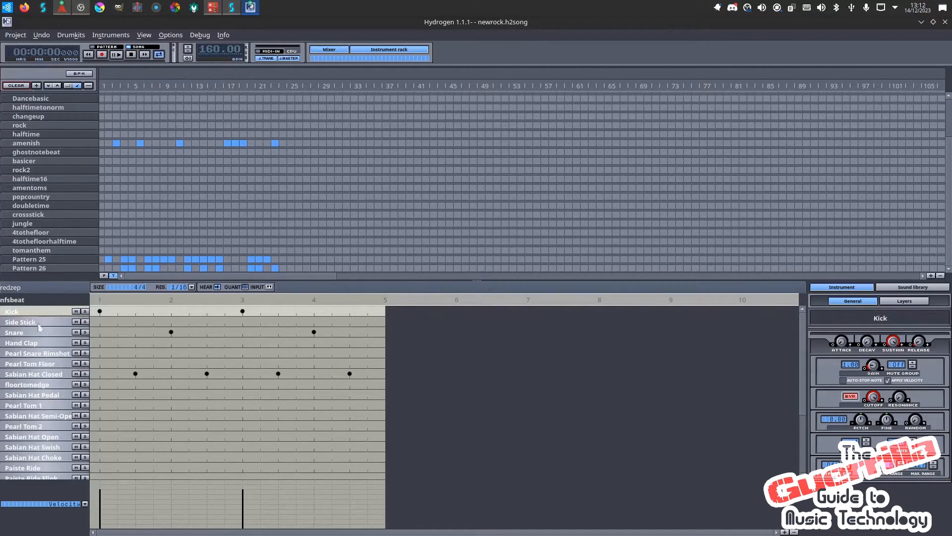
scroll(48, 311, down, 5)
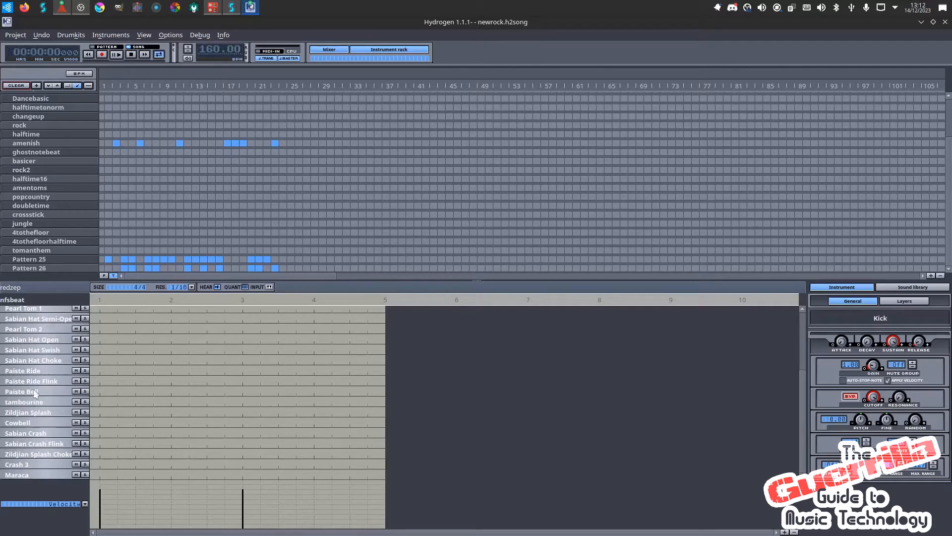
scroll(35, 393, up, 5)
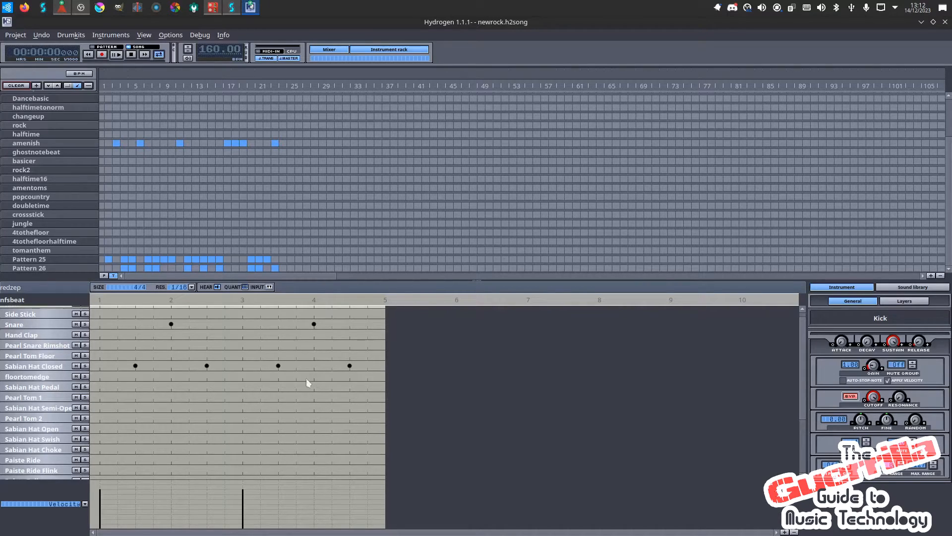
- Check the MIDI output note settings of the Side Stick, Sabian Hat Closed and Pearl Tom 1 instruments
click(40, 315)
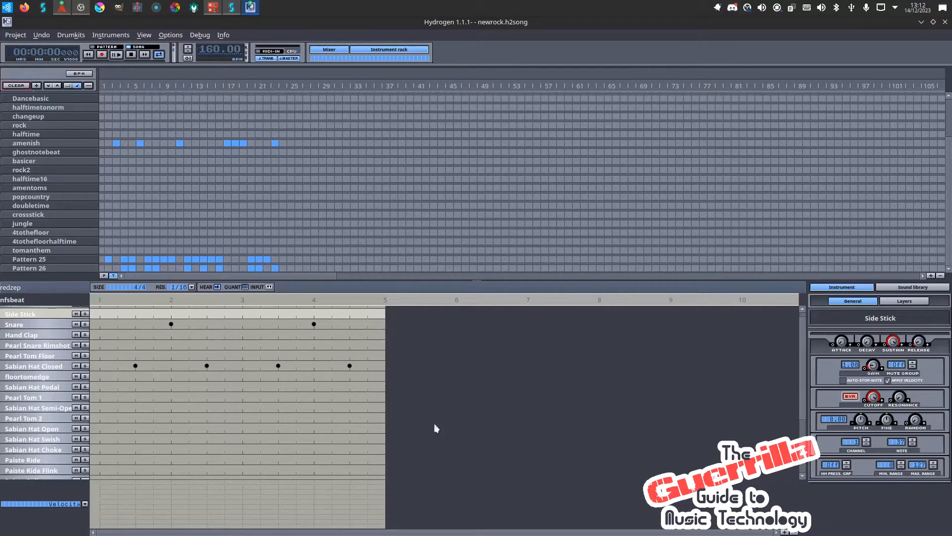
click(19, 367)
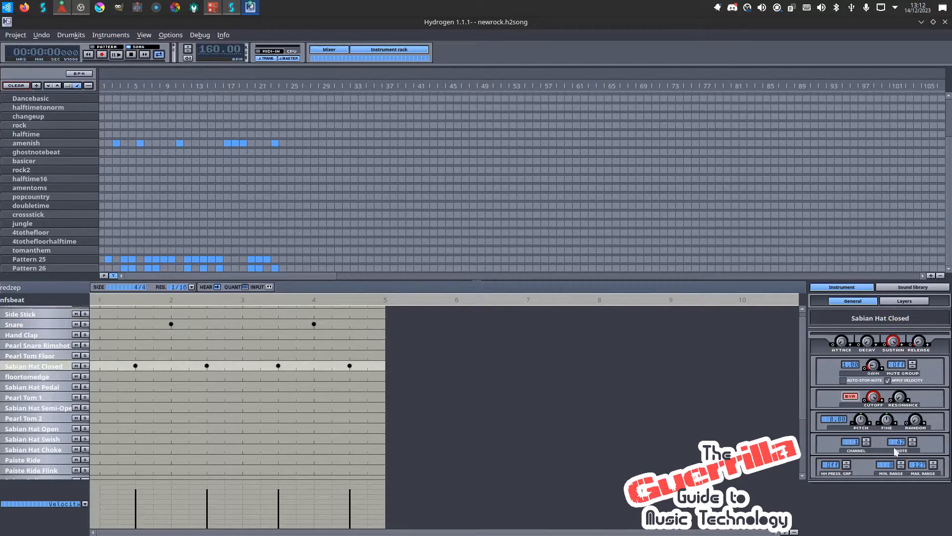
click(41, 399)
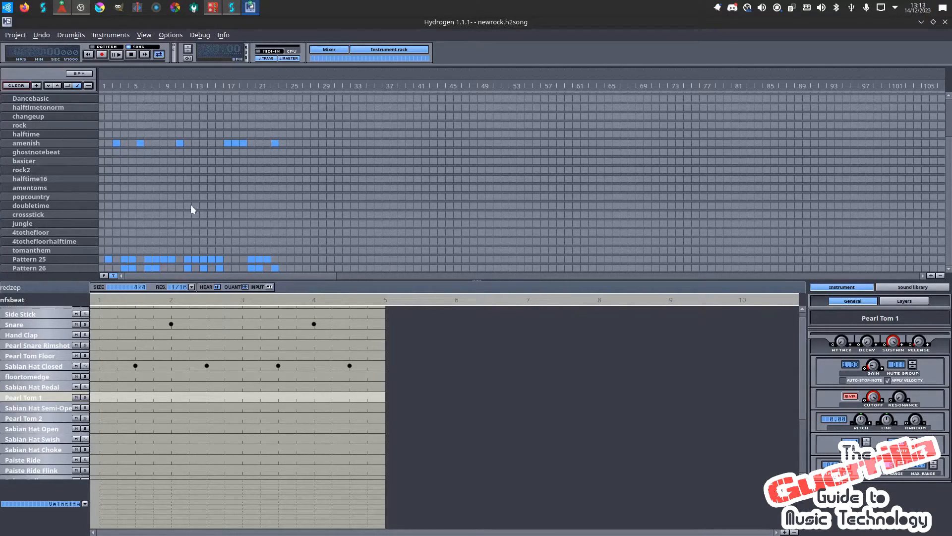
- Play the Hydrogen song, open Ardour's Red Zeppelin Drumkit plugin window to watch the drums being triggered, and stop playback
key(space)
click(66, 10)
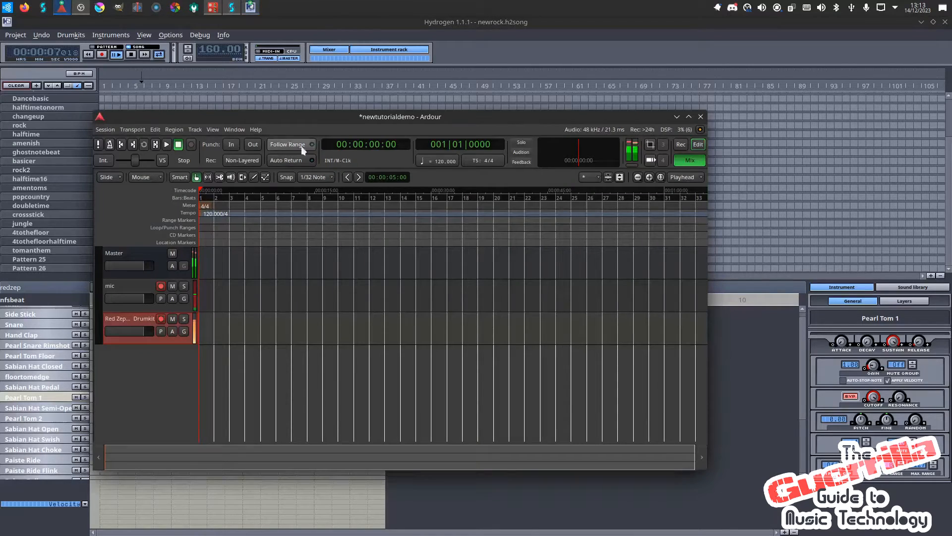
click(61, 10)
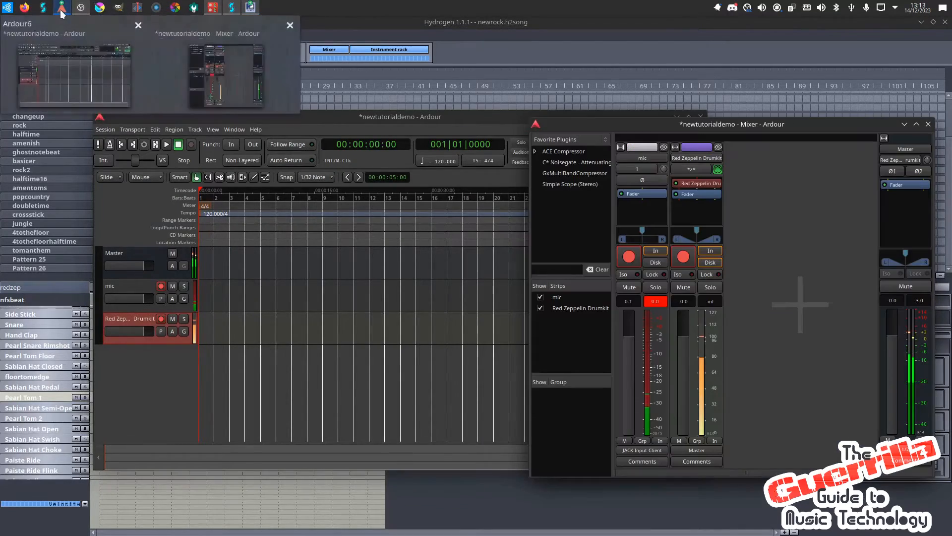
double_click(696, 184)
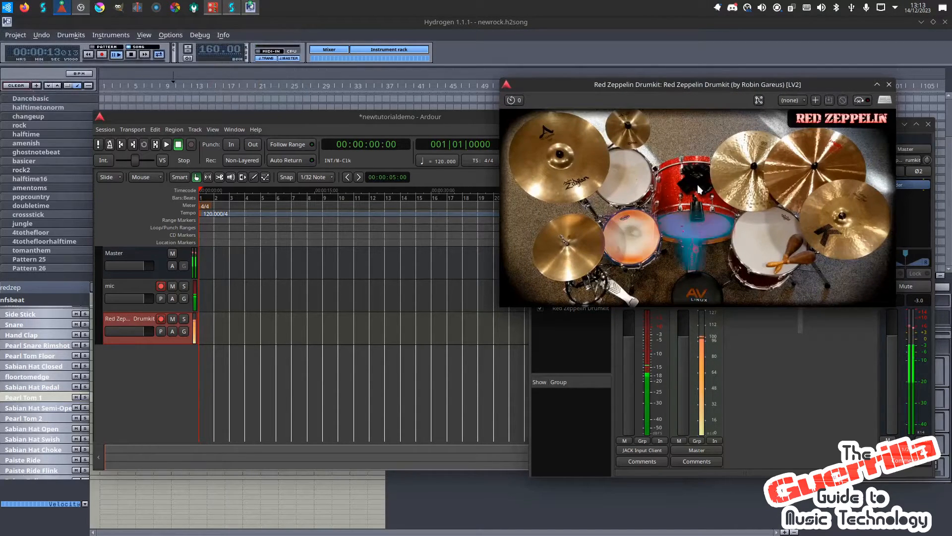
drag(701, 87, 493, 159)
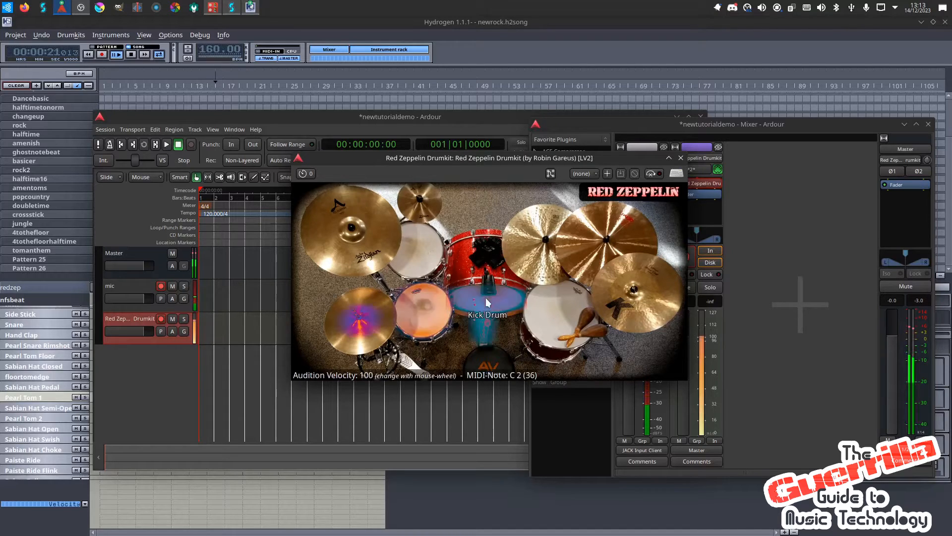
click(118, 55)
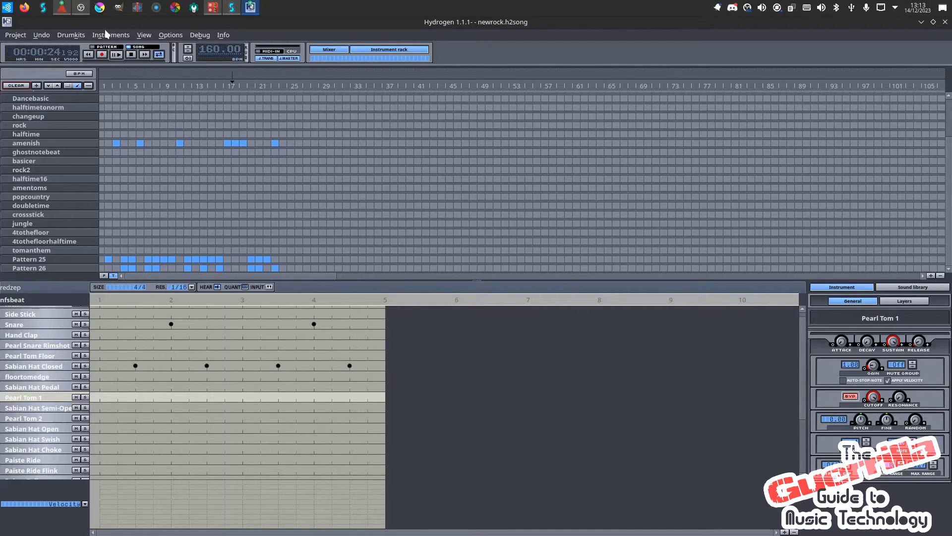
- In Ardour, add one MIDI track with the Yoshimi instrument and arm the new track for recording
click(62, 8)
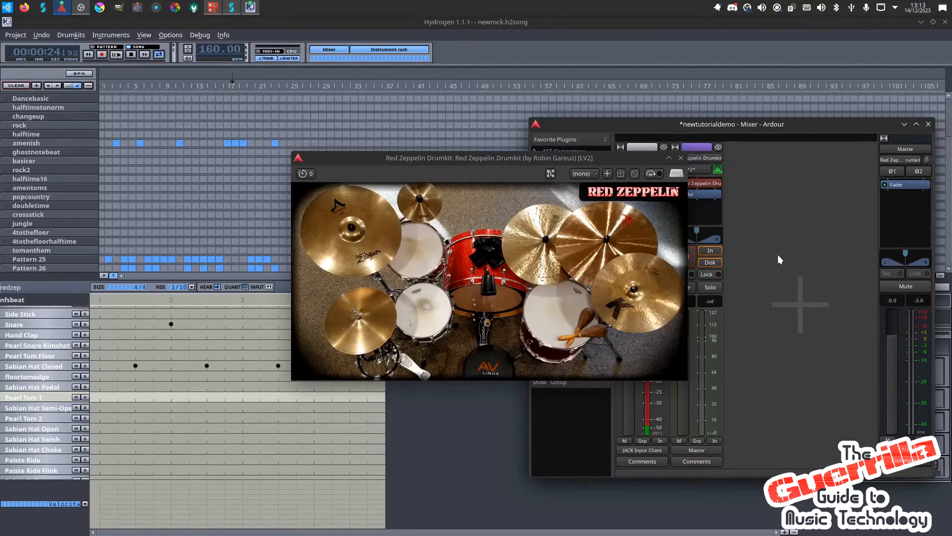
double_click(778, 255)
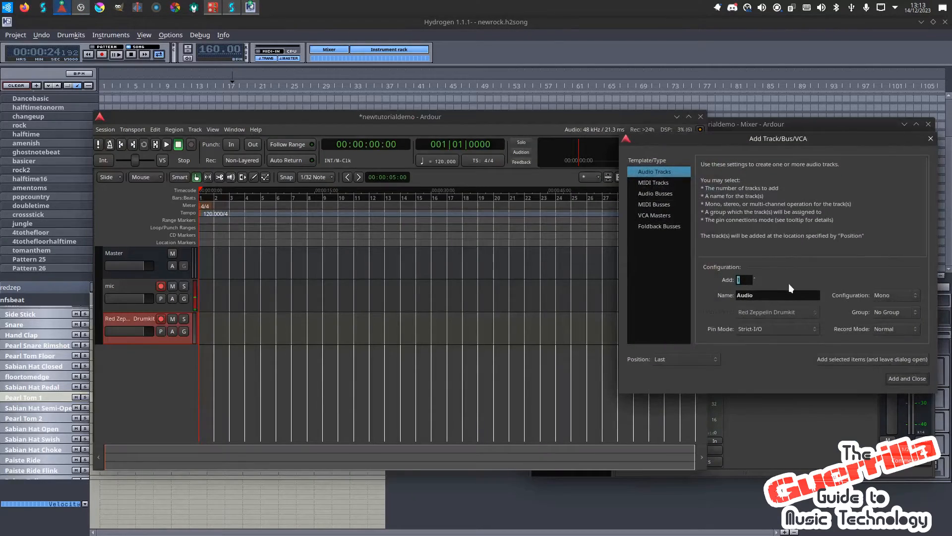
click(651, 181)
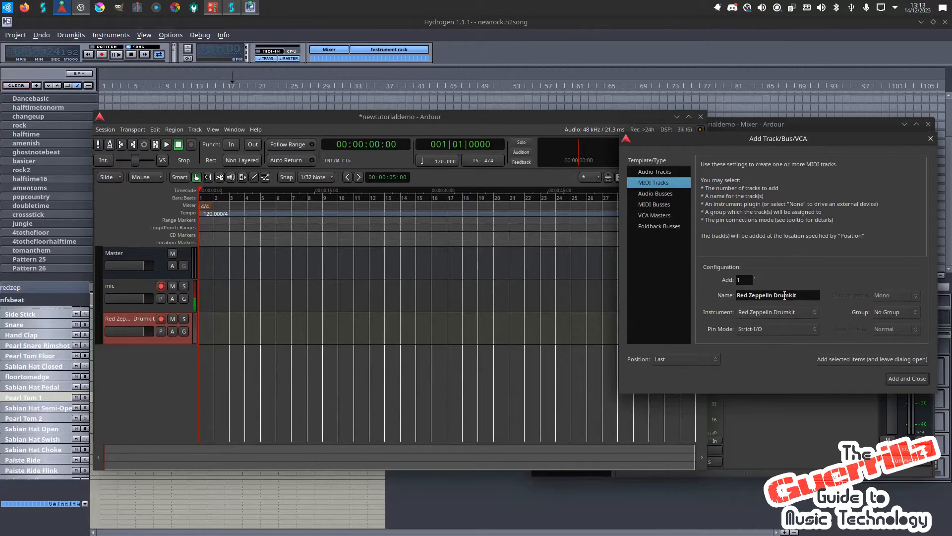
click(782, 312)
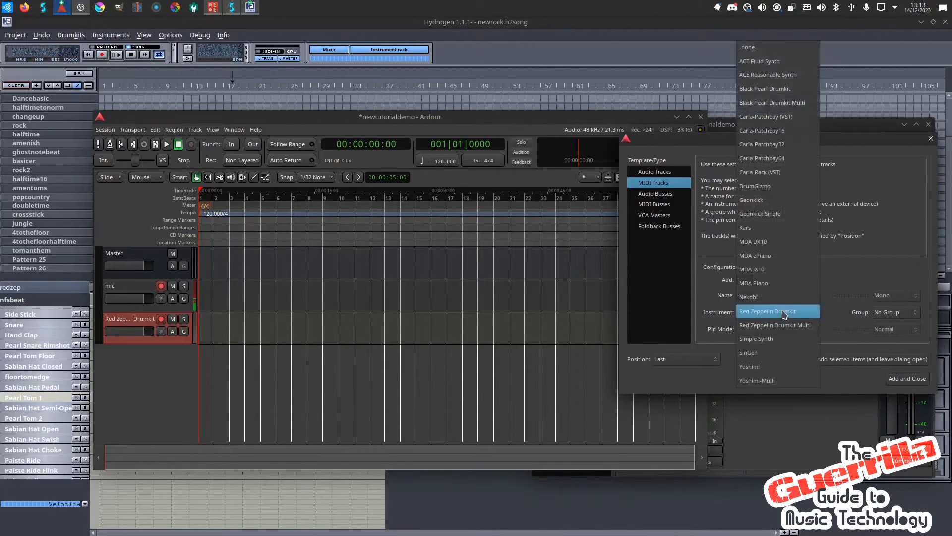
click(758, 367)
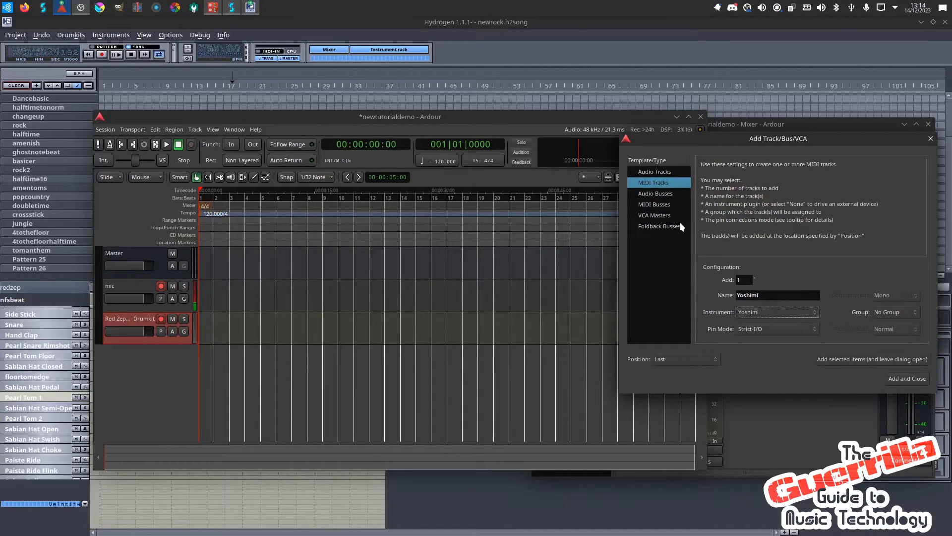
click(906, 376)
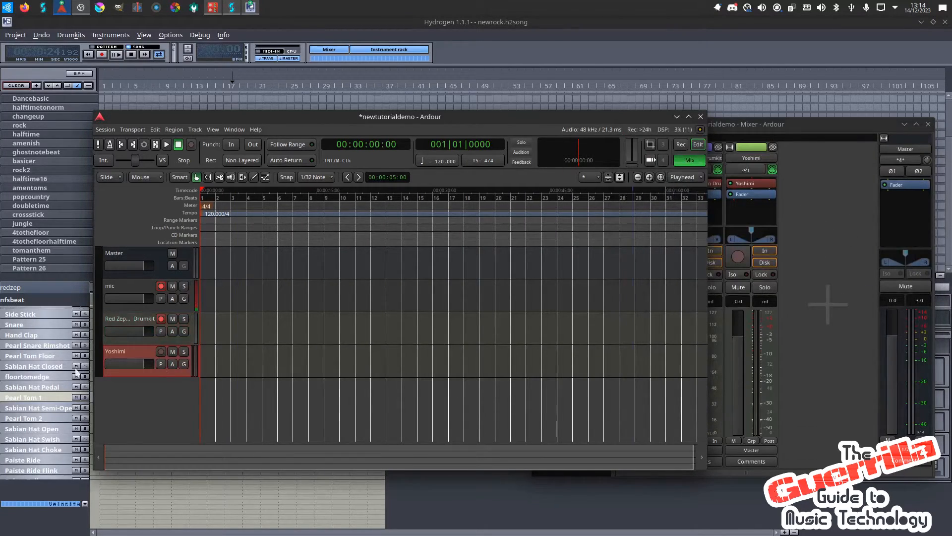
click(161, 351)
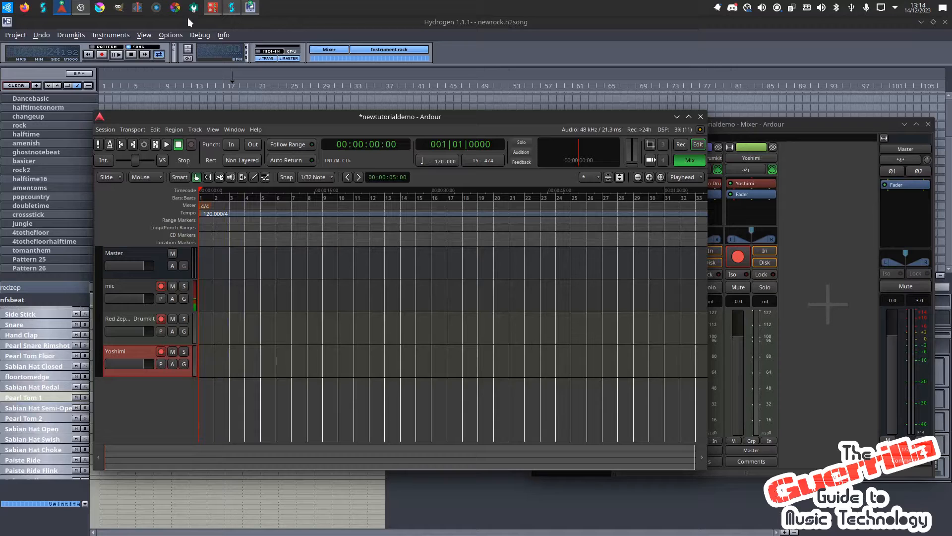
- Launch jack-keyboard from the audio production applications
click(7, 7)
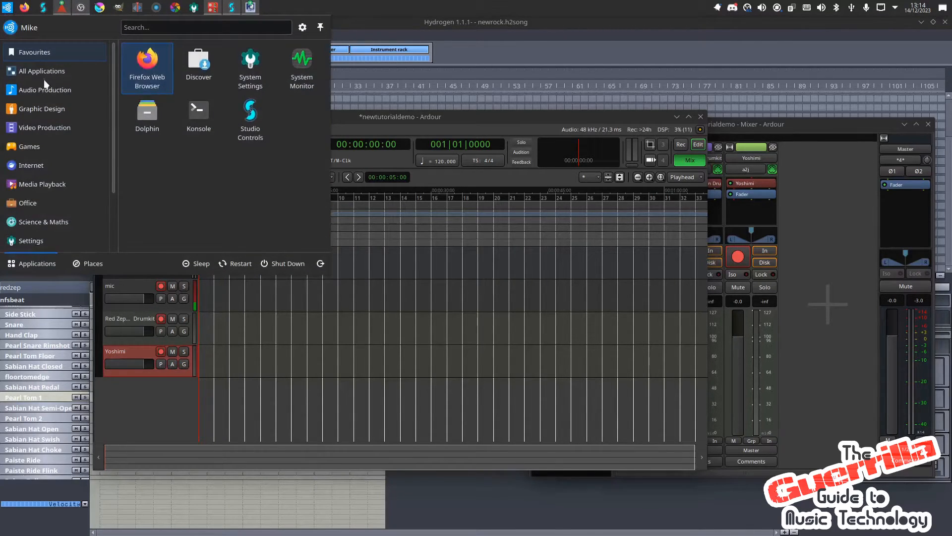
mouse_move(40, 87)
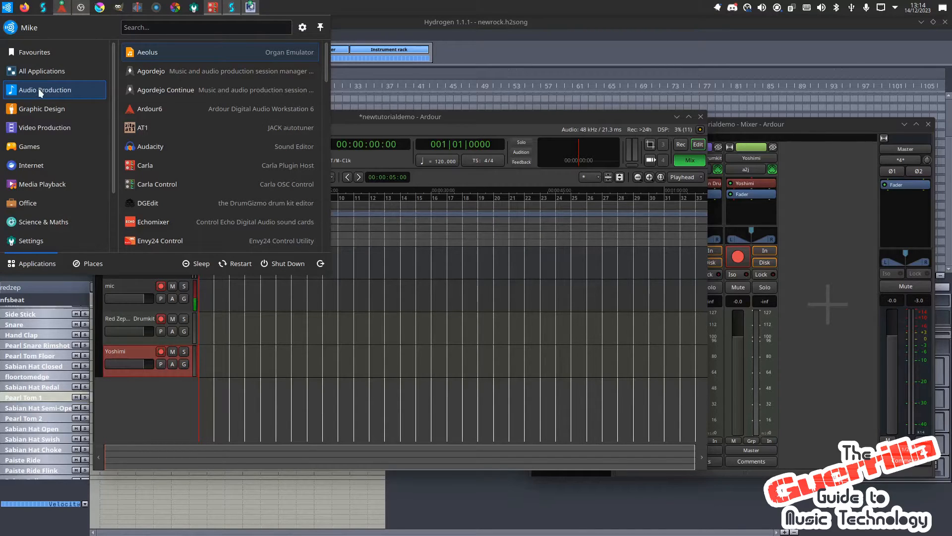
scroll(156, 112, down, 4)
scroll(156, 112, down, 3)
click(171, 151)
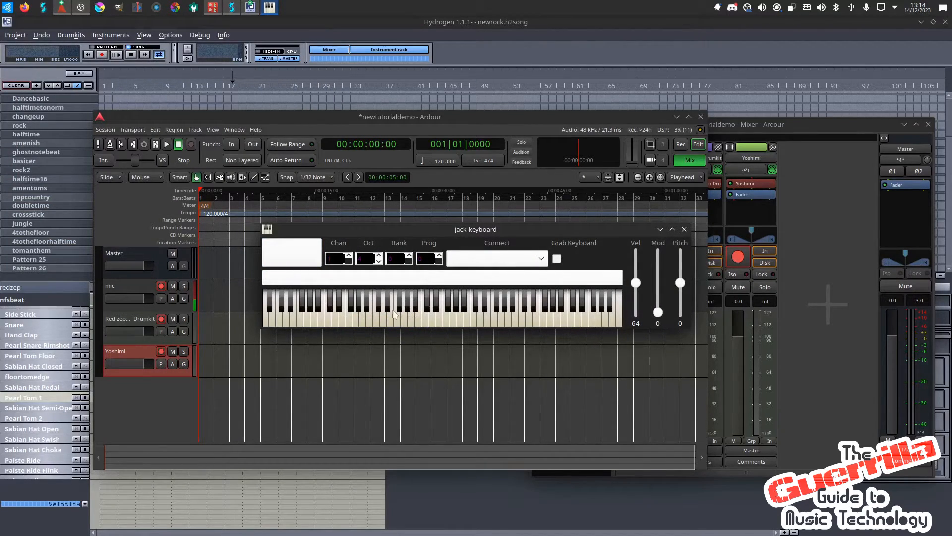
- In Carla, place jack-keyboard beside Ardour, connect its midi_out to Yoshimi/midi_in 1, play test notes on the keyboard and move its window aside
click(213, 12)
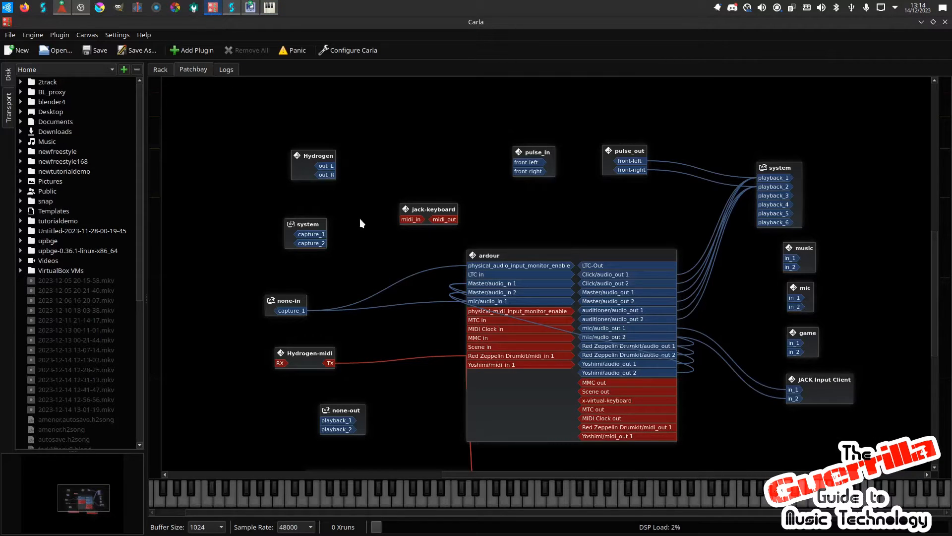
drag(439, 210, 498, 367)
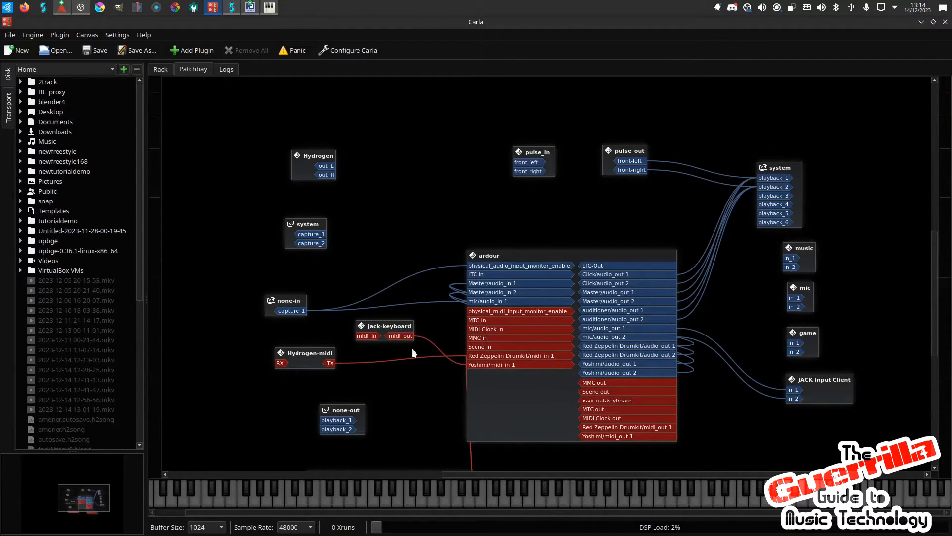
click(268, 8)
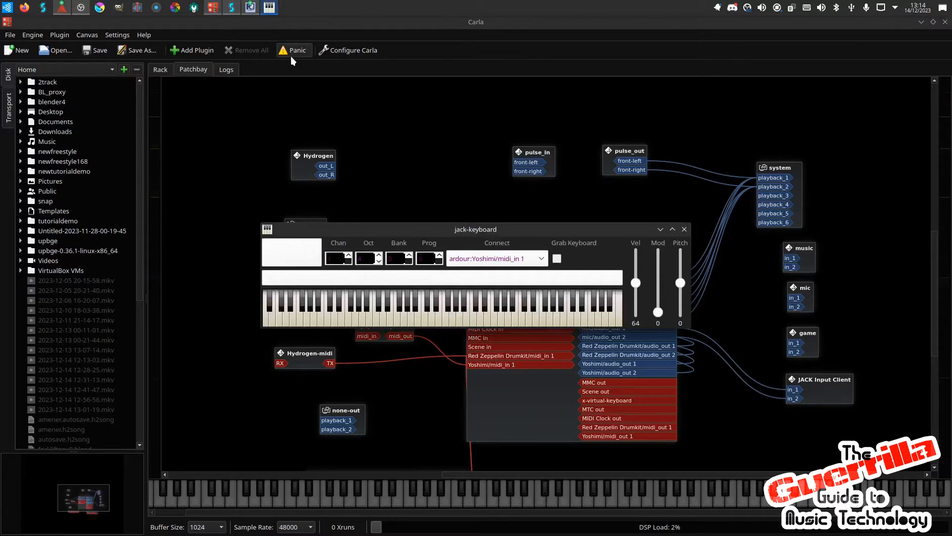
key(v)
key(b)
drag(462, 227, 318, 94)
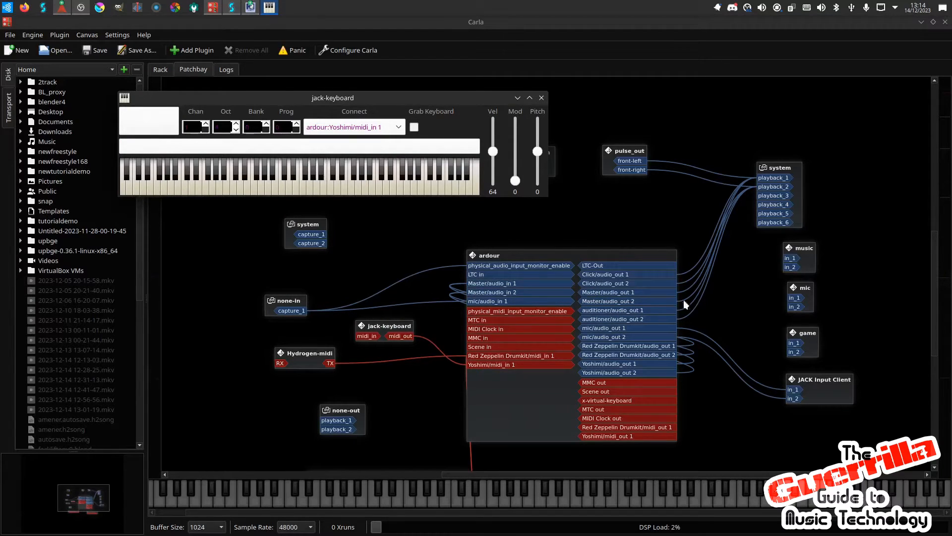
- Switch to OBS to check the JACK Input Client source in the audio mixer, and return to Carla's patchbay
click(81, 7)
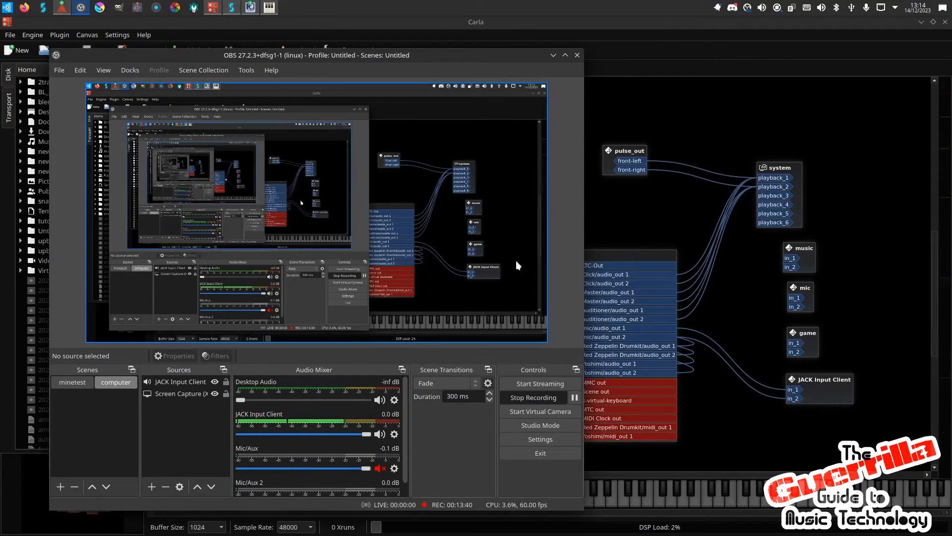
click(703, 147)
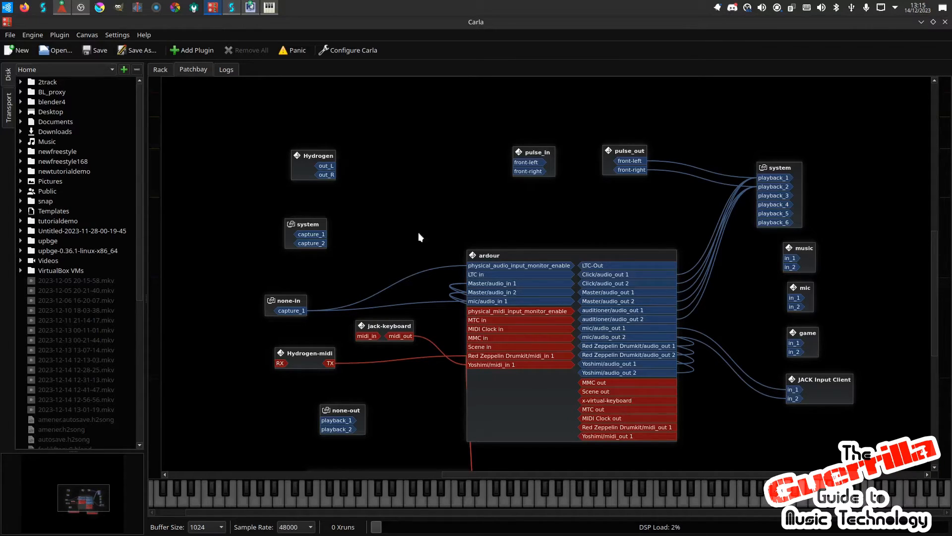
- In OBS, add a new JACK Input Client source named music3 with 2 channels to the computer scene
click(76, 9)
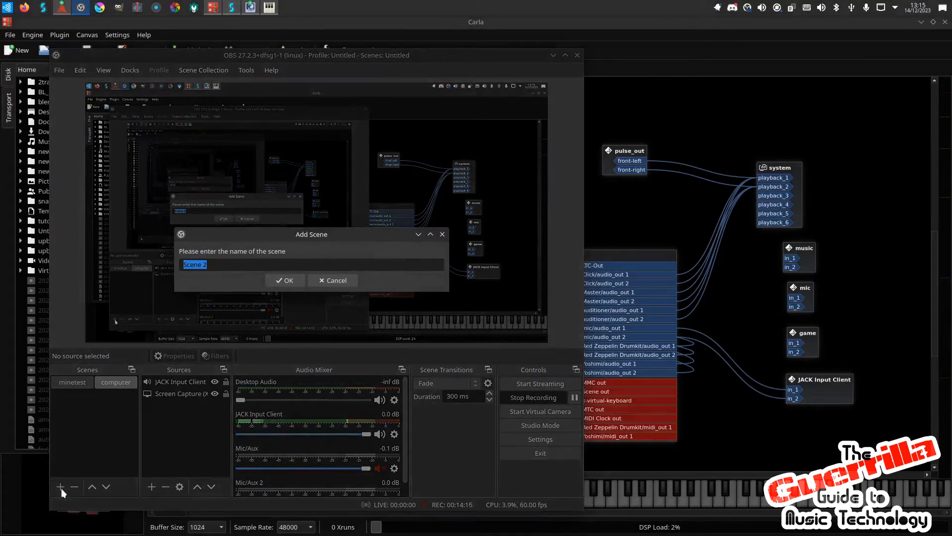
click(336, 281)
click(151, 489)
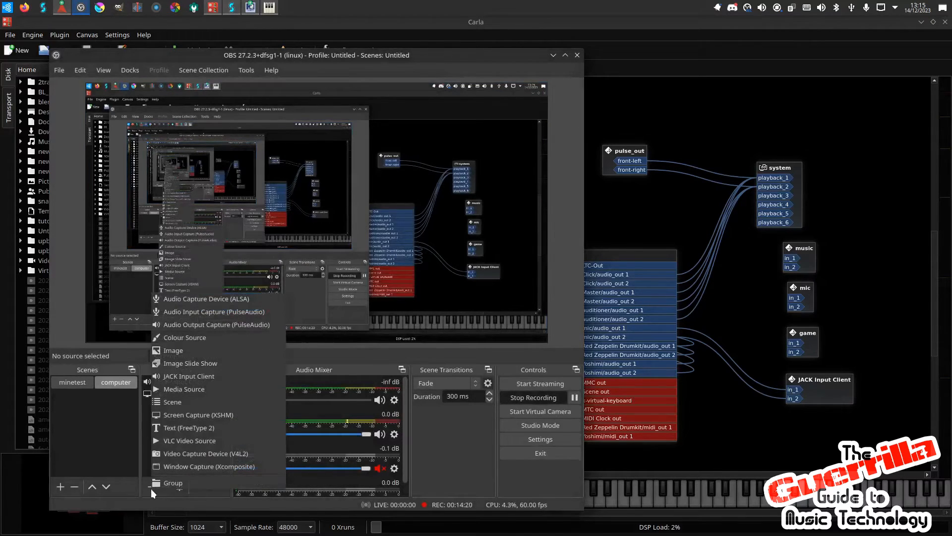
click(208, 379)
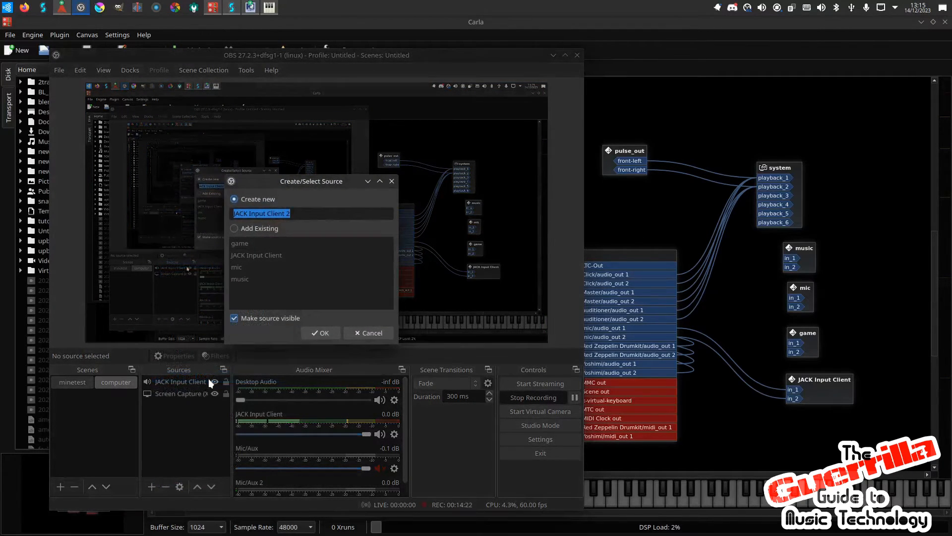
text(mu)
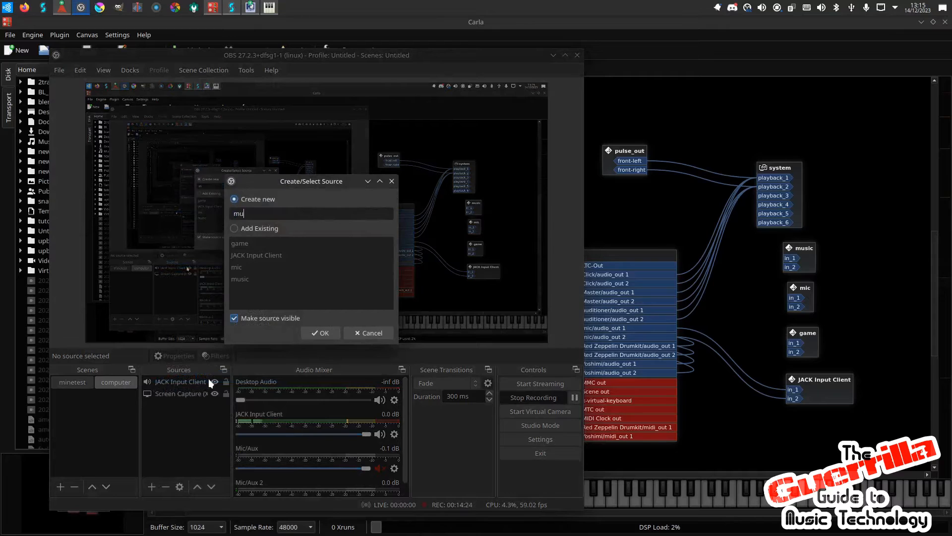
text(sic)
click(325, 336)
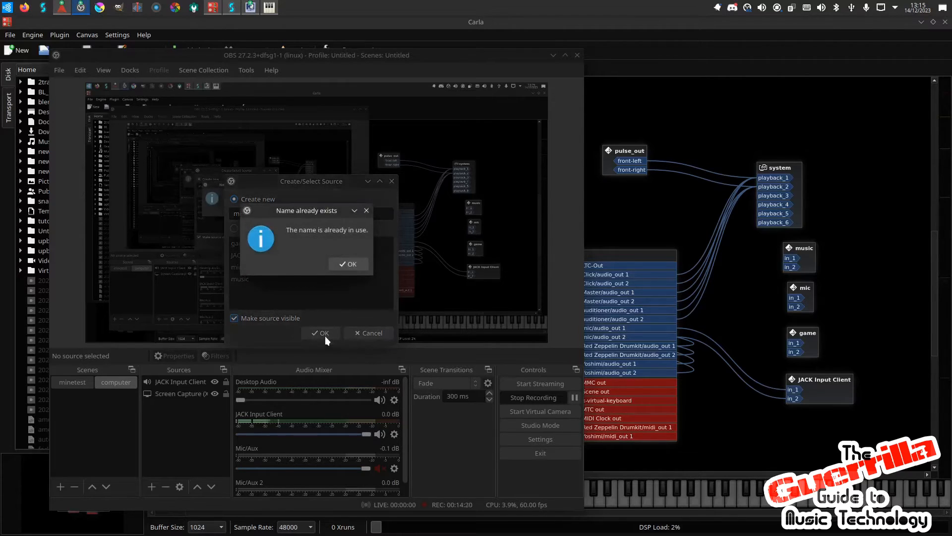
click(351, 266)
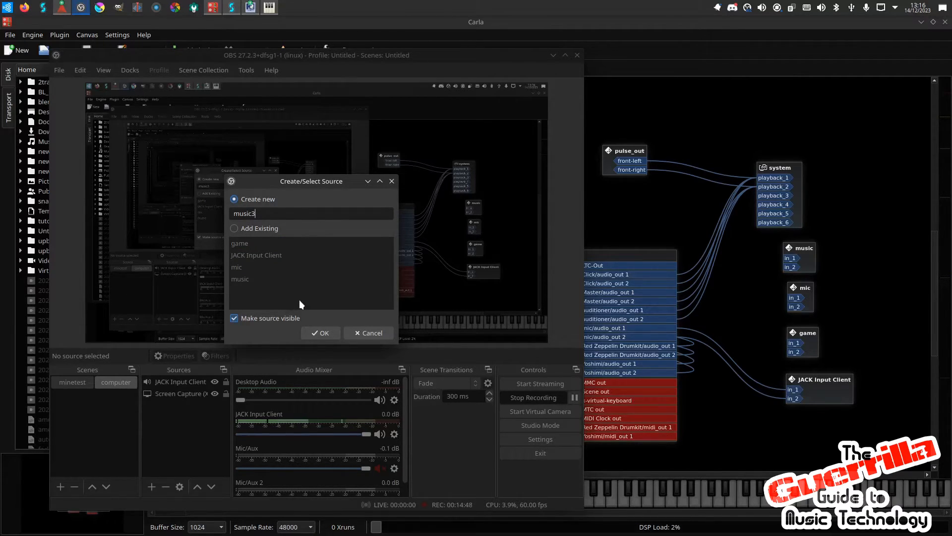
click(320, 332)
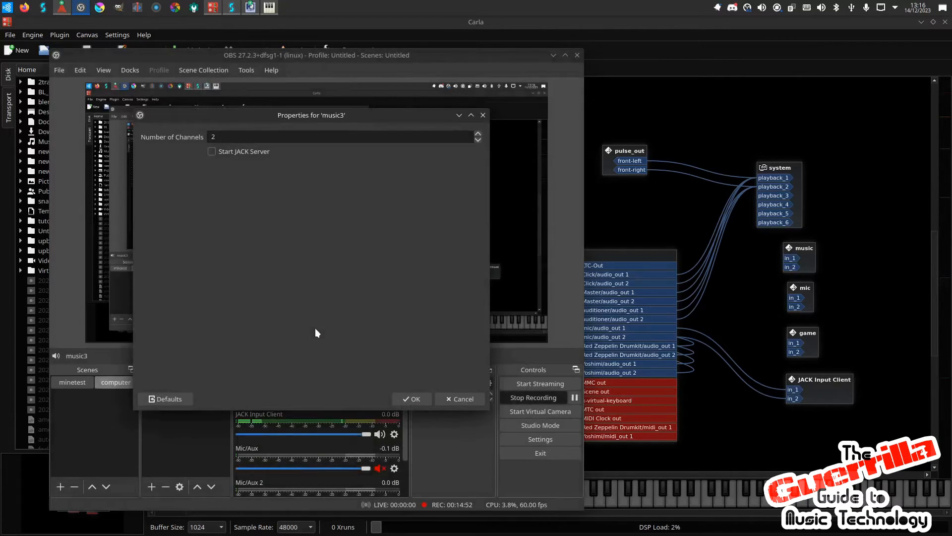
click(417, 401)
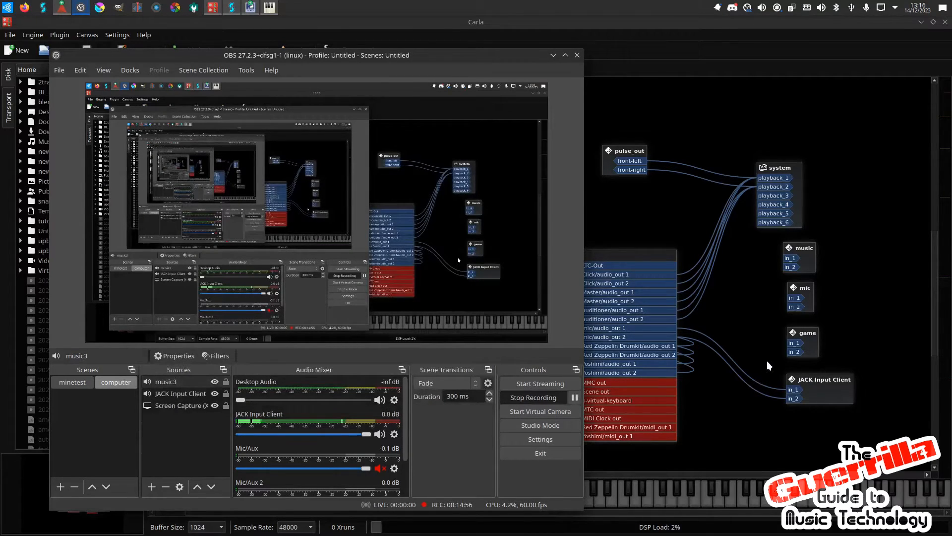
- In Carla, move the music3 box below JACK Input Client and connect Ardour's Master/audio_out 1 and 2 to its in_1 and in_2
click(583, 150)
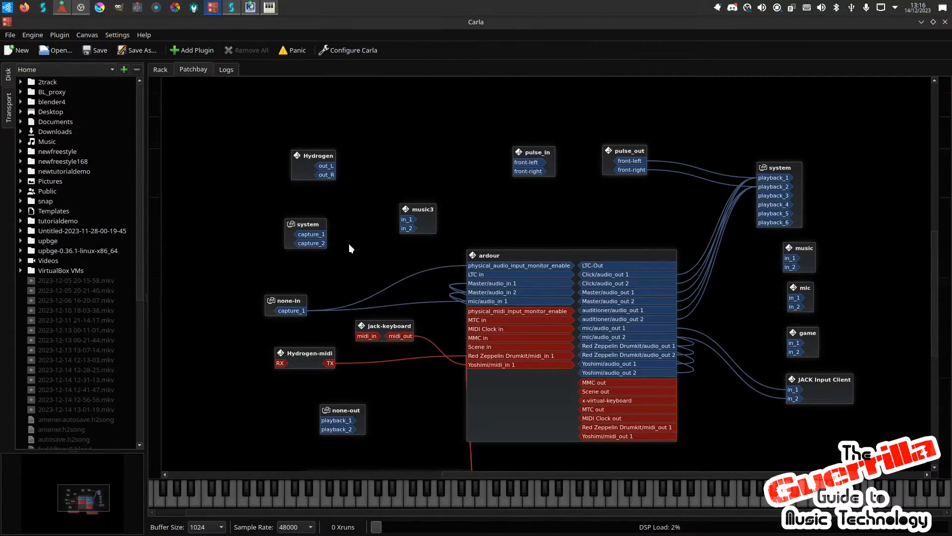
drag(416, 210, 807, 420)
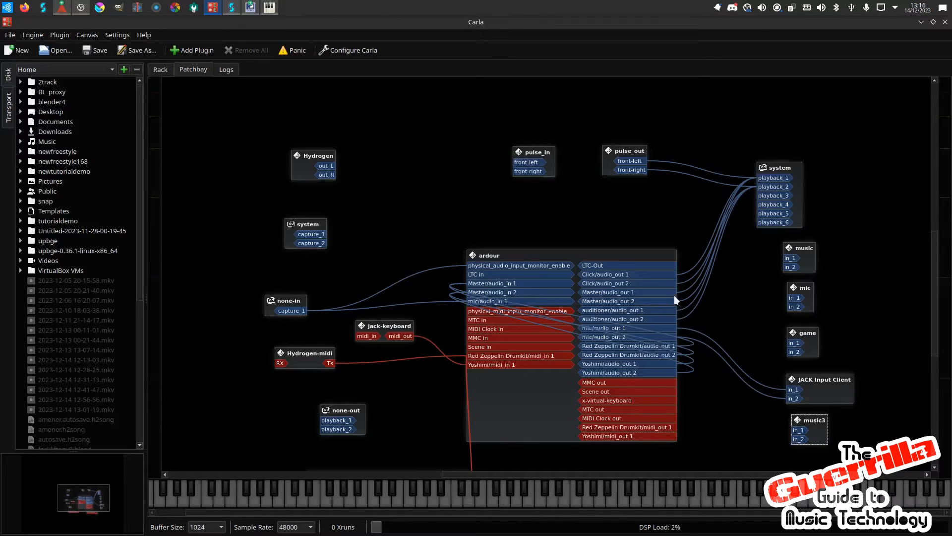
drag(663, 293, 796, 430)
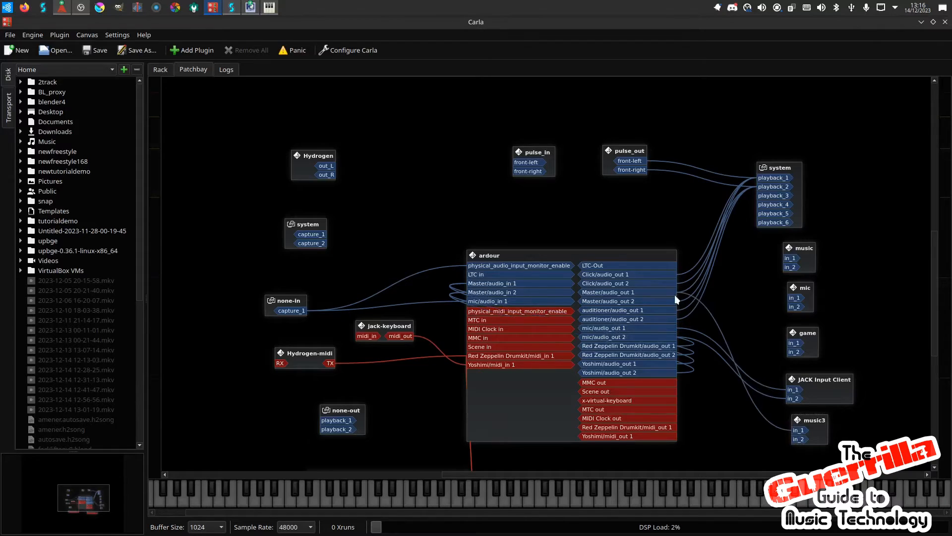
drag(670, 300, 797, 439)
- Look through the OBS audio mixer, start the newrock song in Hydrogen, and check the music3 meter in OBS
click(82, 8)
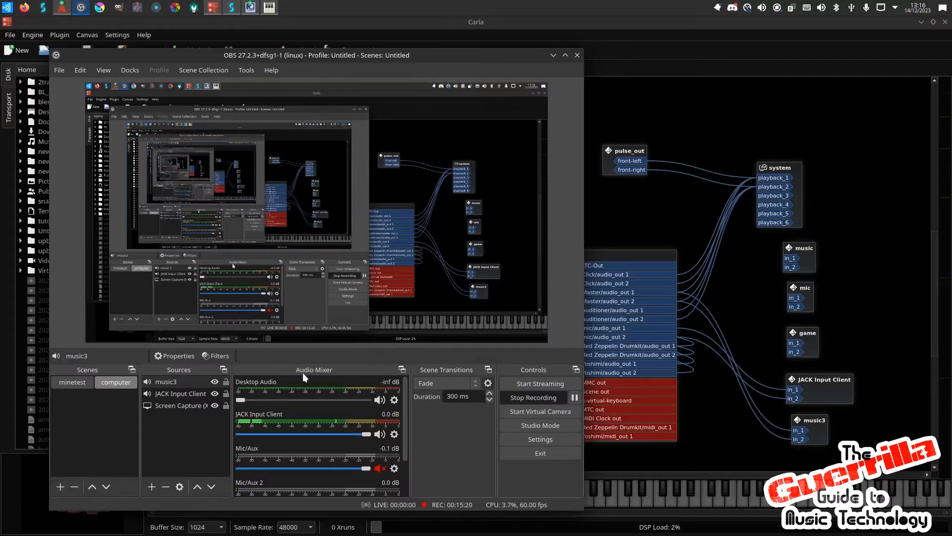
scroll(302, 435, down, 2)
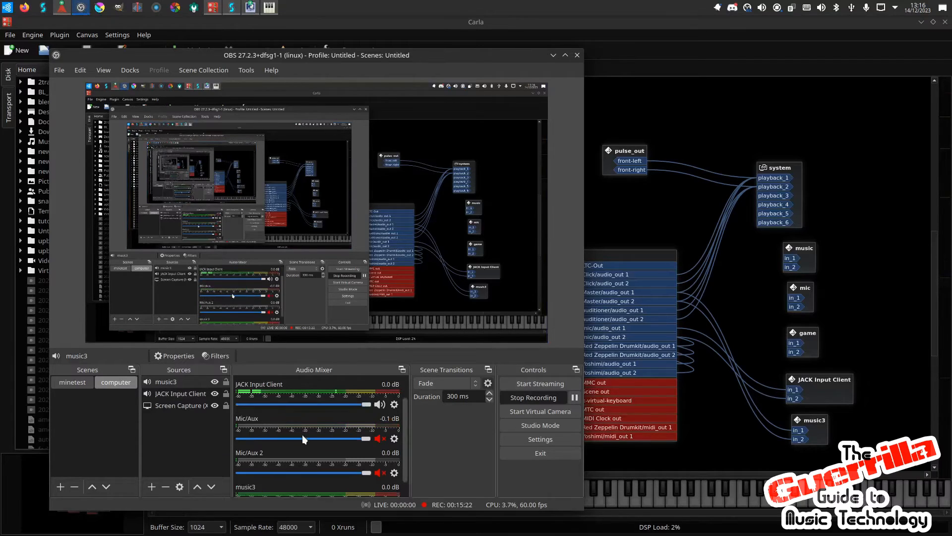
click(249, 8)
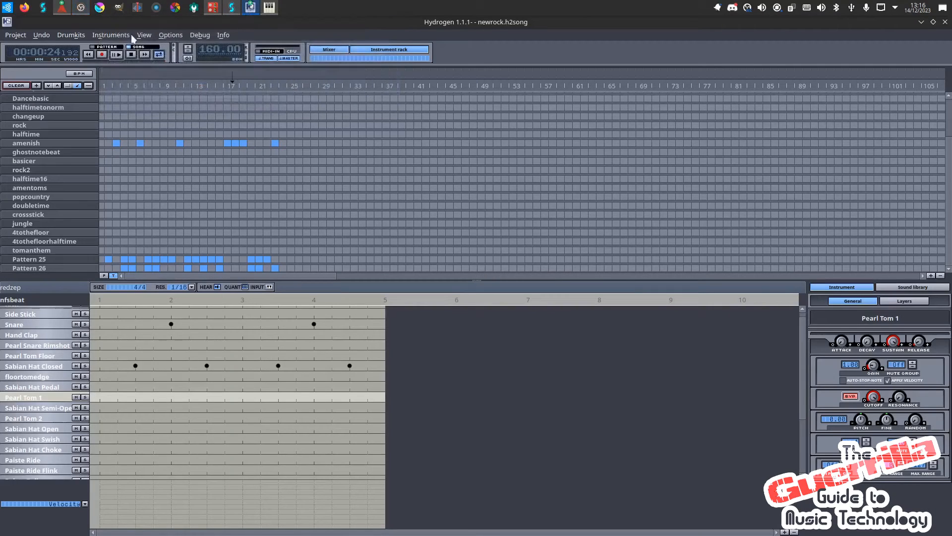
click(81, 7)
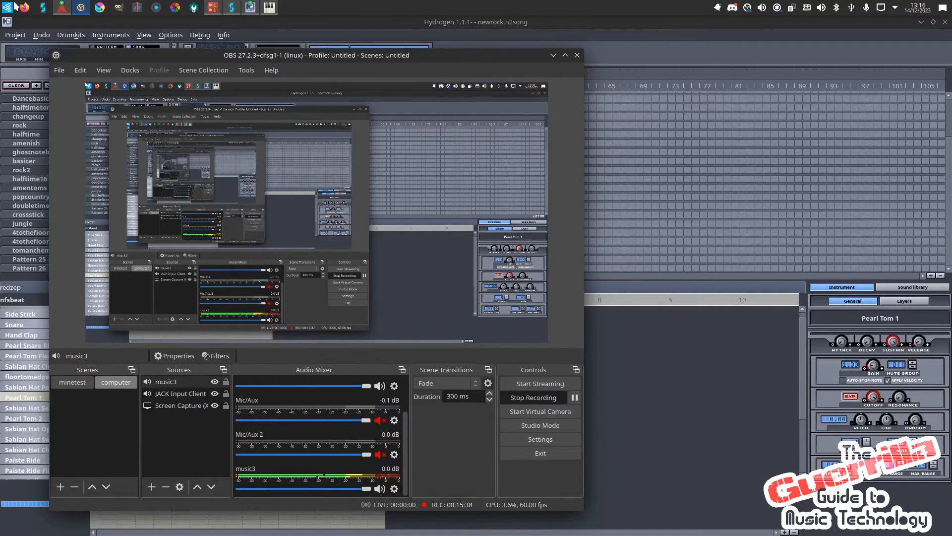
- In Ardour's mixer, lower the Master fader to about -14.8 dB and move the Red Zeppelin Drumkit window off the channel strips
click(61, 8)
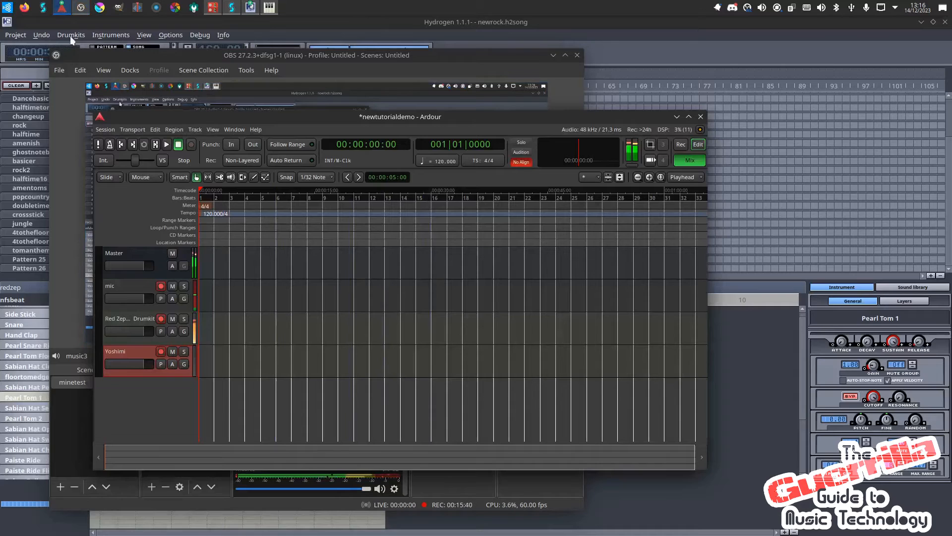
click(61, 9)
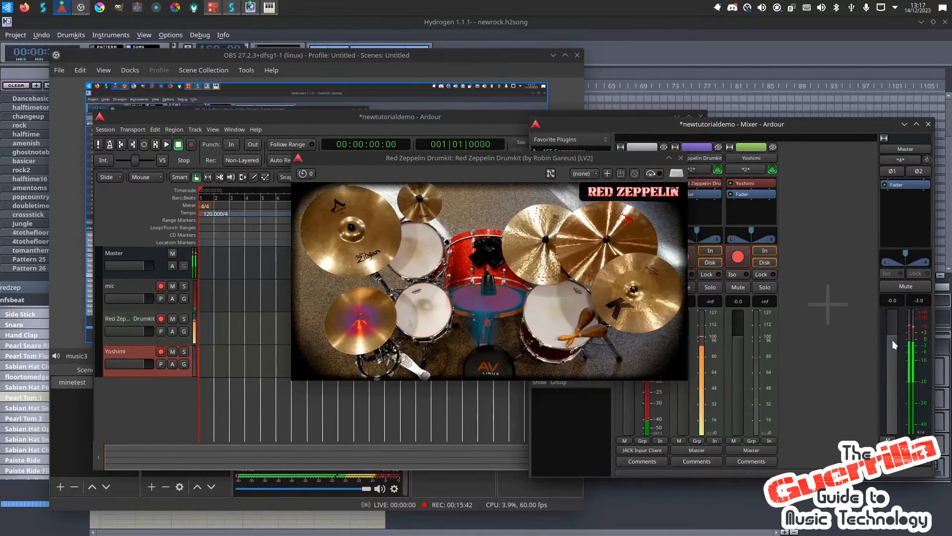
drag(892, 340, 894, 369)
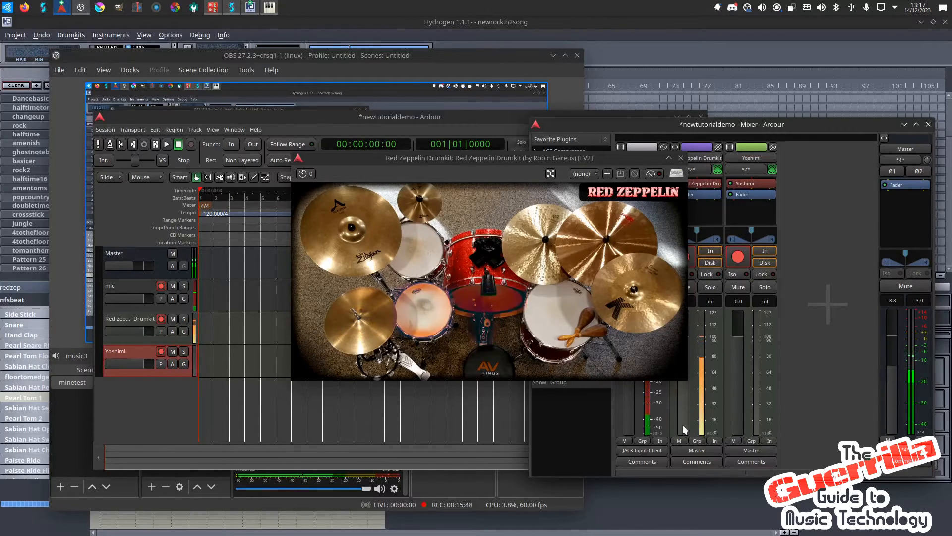
drag(897, 368, 894, 381)
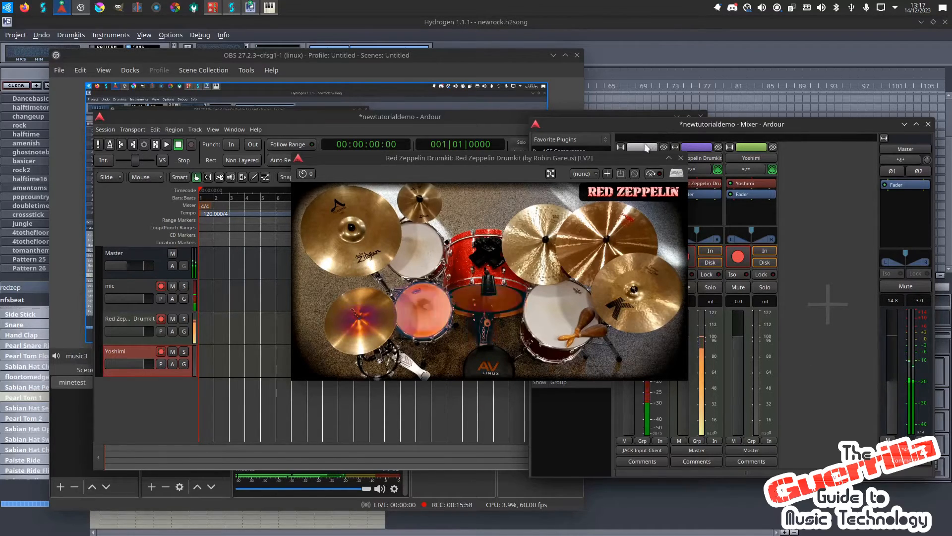
drag(571, 158, 395, 174)
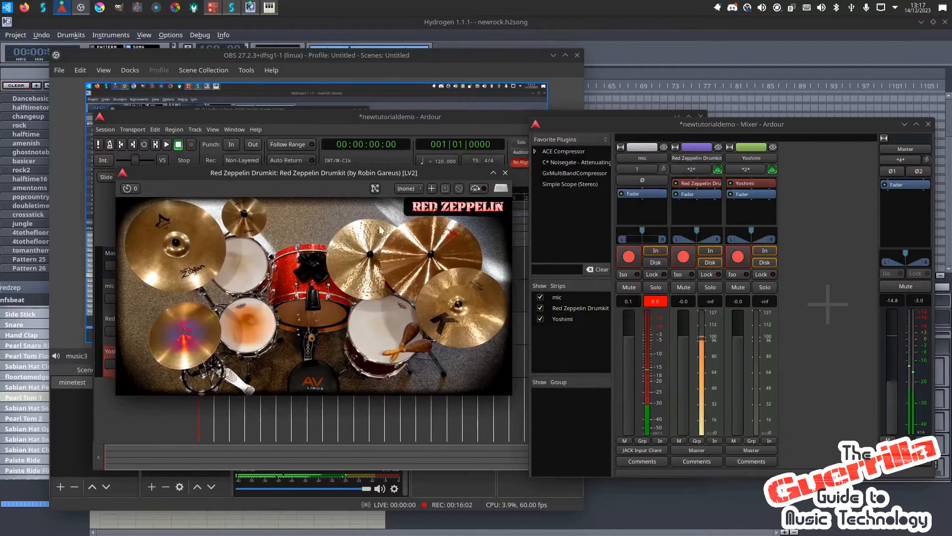
- Check the audio levels in OBS and Ardour's mixer, stop the song in Hydrogen, and return to Carla's patchbay
click(66, 130)
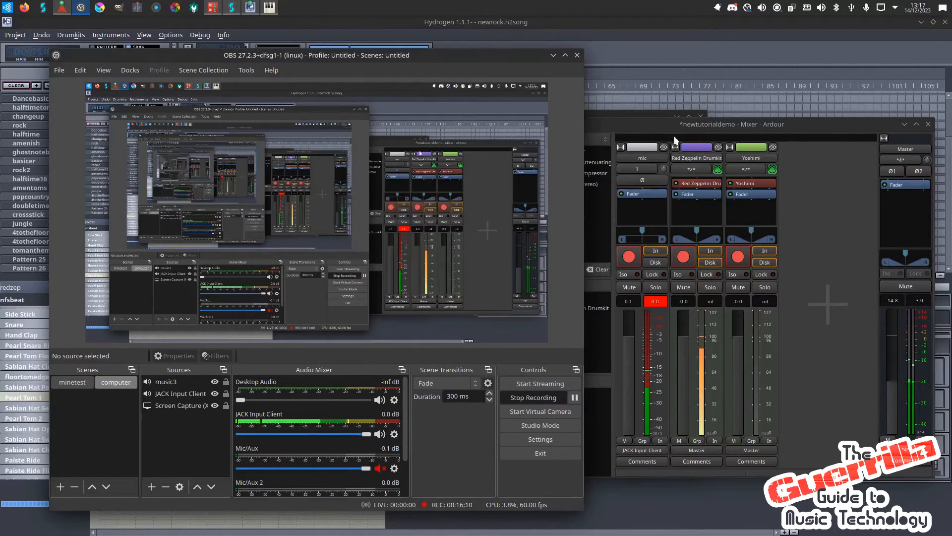
click(657, 122)
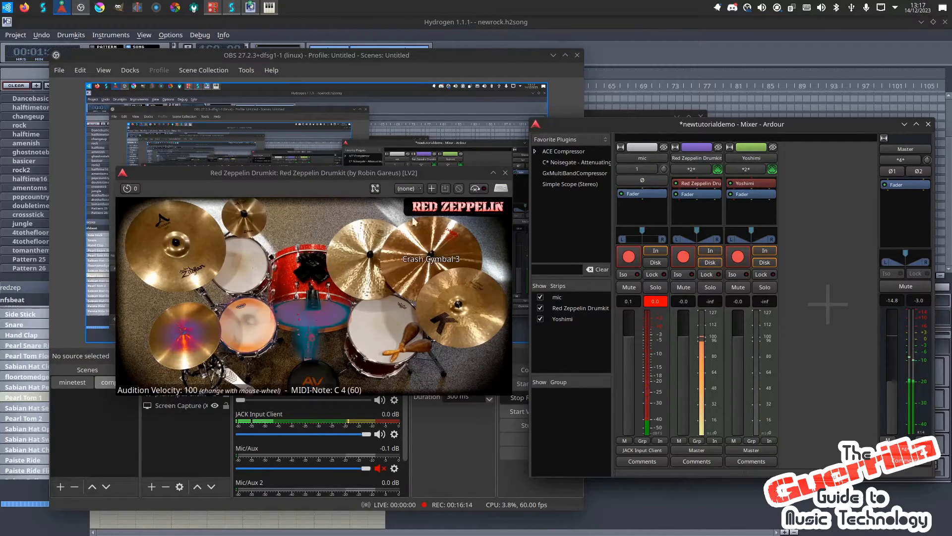
click(279, 29)
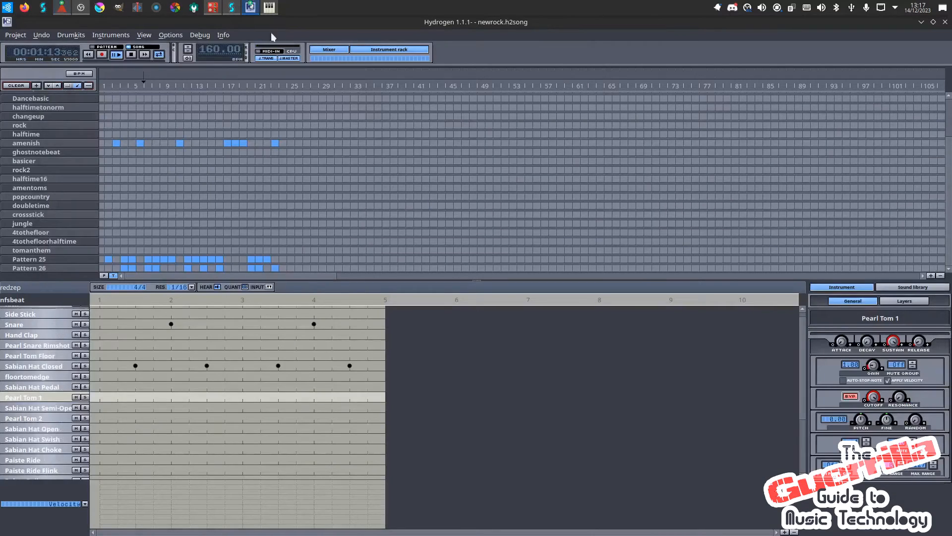
click(130, 55)
click(80, 7)
click(210, 8)
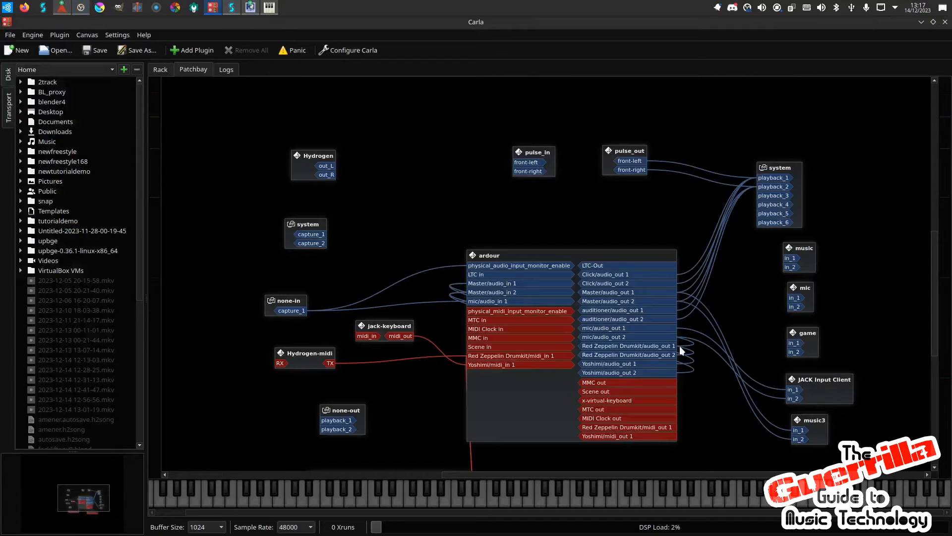
- Review the audio routing across the OBS mixer, Carla's patchbay and Ardour's mixer and editor windows
click(79, 7)
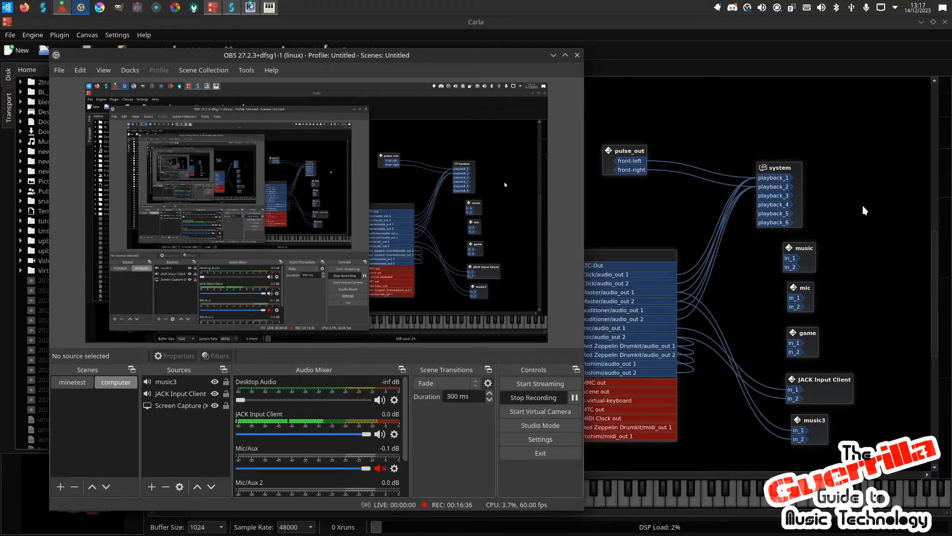
click(794, 183)
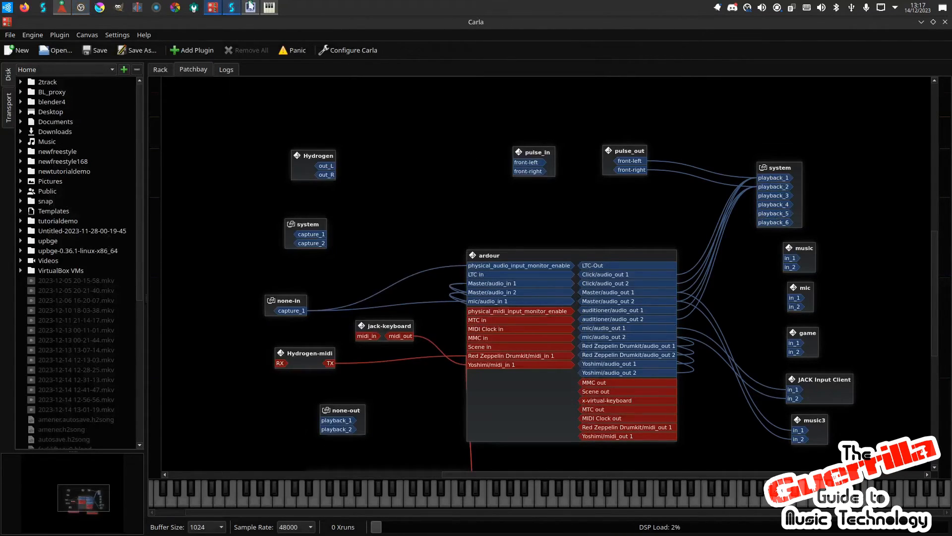
mouse_move(269, 7)
scroll(419, 379, down, 3)
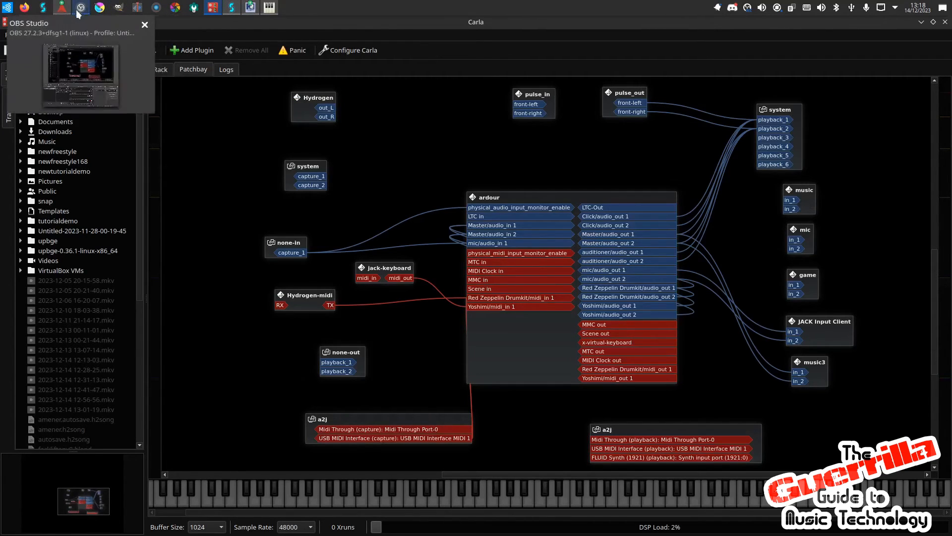
click(61, 7)
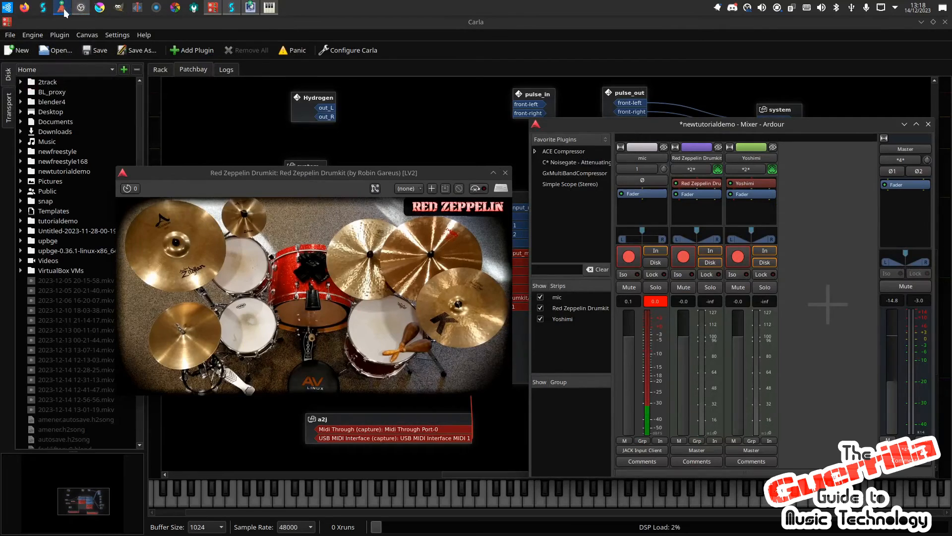
click(62, 9)
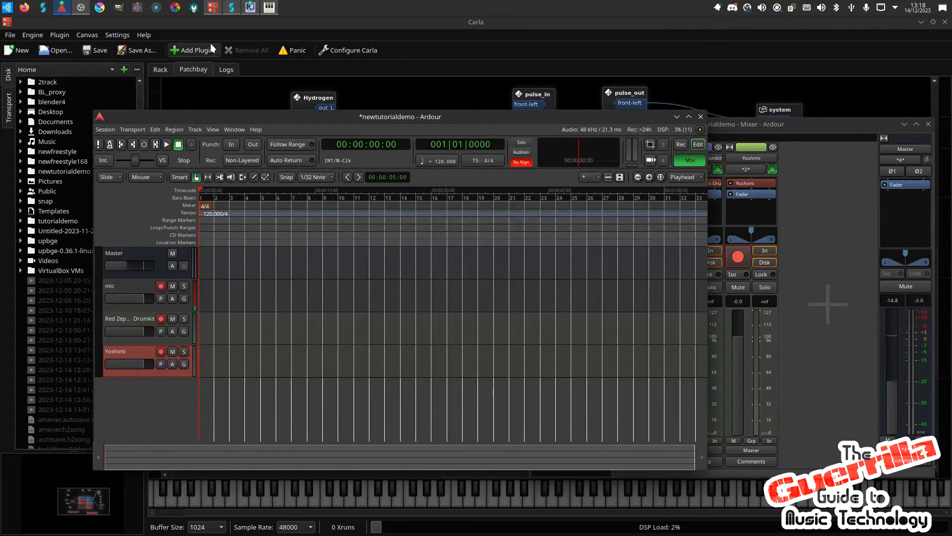
click(81, 7)
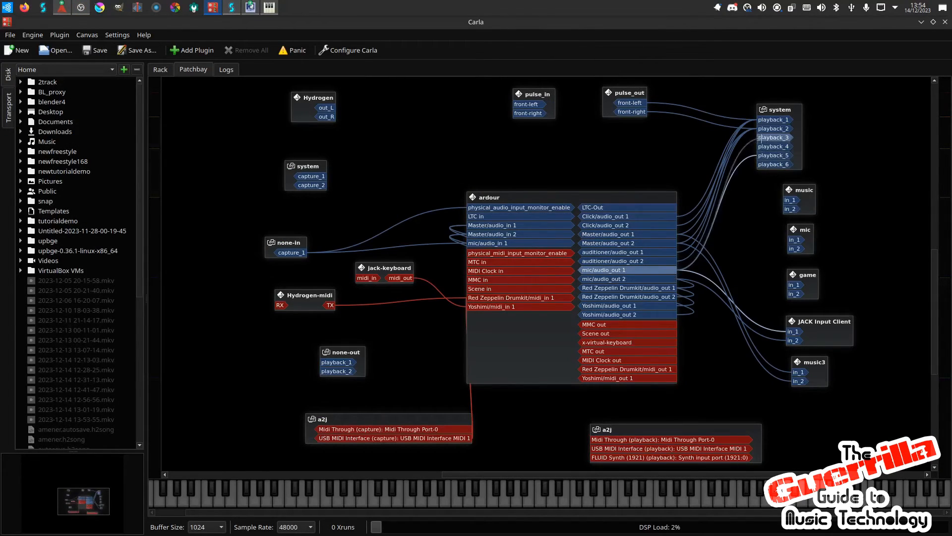
click(61, 7)
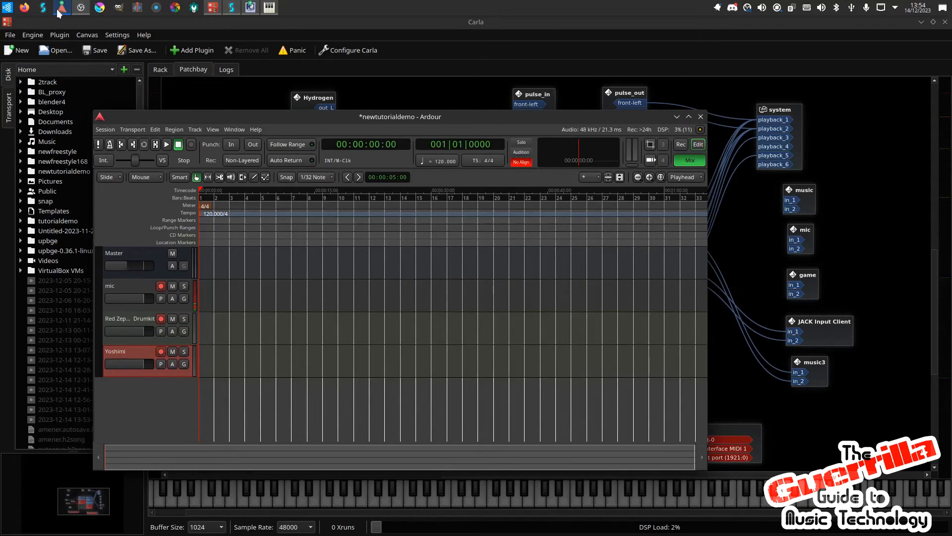
click(60, 8)
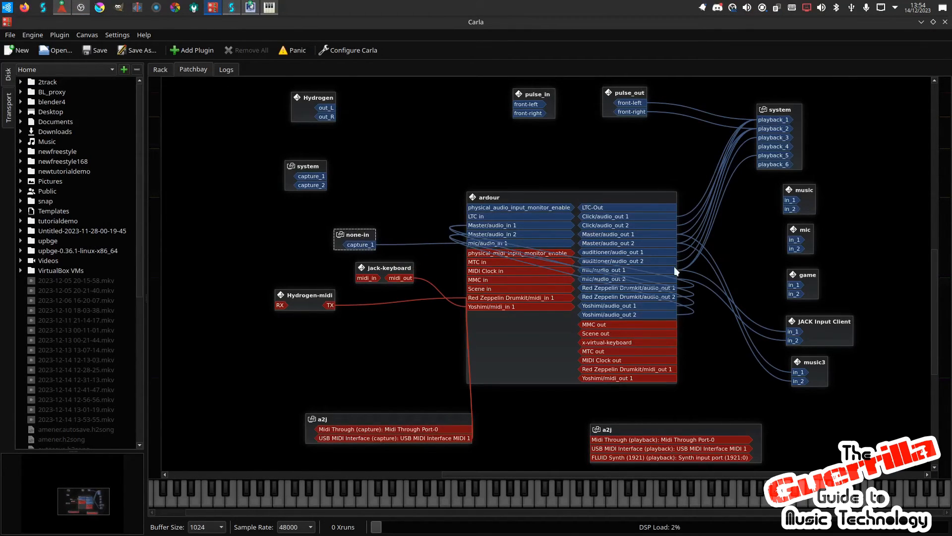
- In Carla, connect Ardour's mic/audio_out 1 to the system's playback_6, and bring up OBS
drag(671, 267, 765, 160)
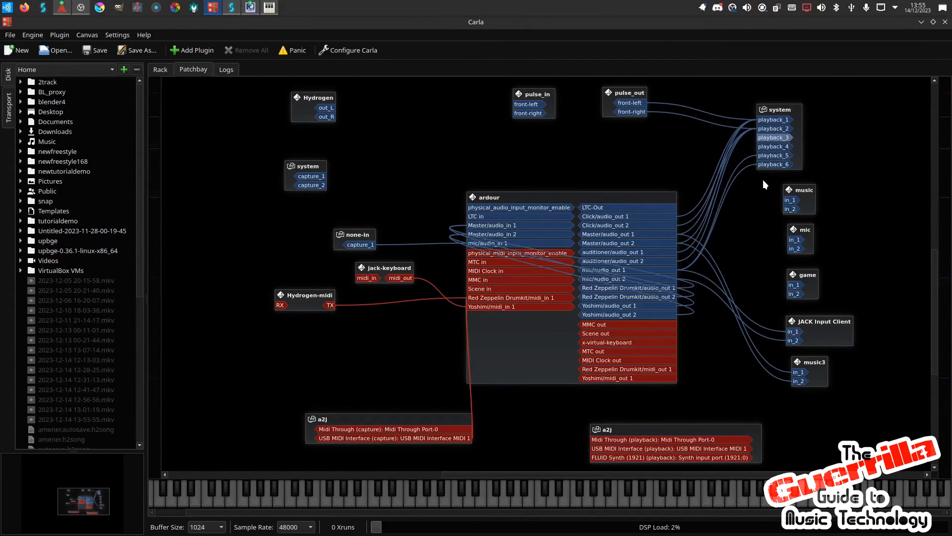
click(81, 7)
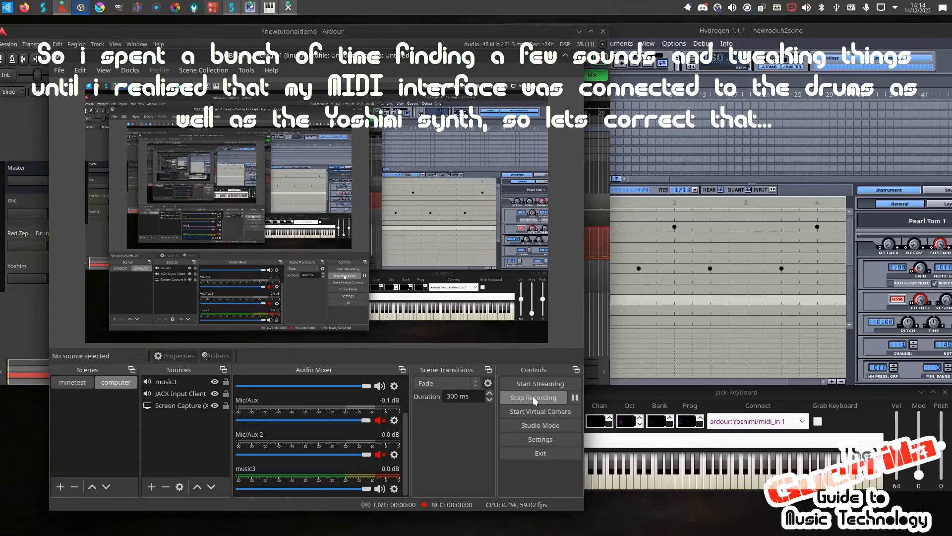
- In Carla, move the a2j capture box away from Ardour and disconnect USB MIDI Interface MIDI 1 from Red Zeppelin Drumkit/midi_in 1
click(210, 7)
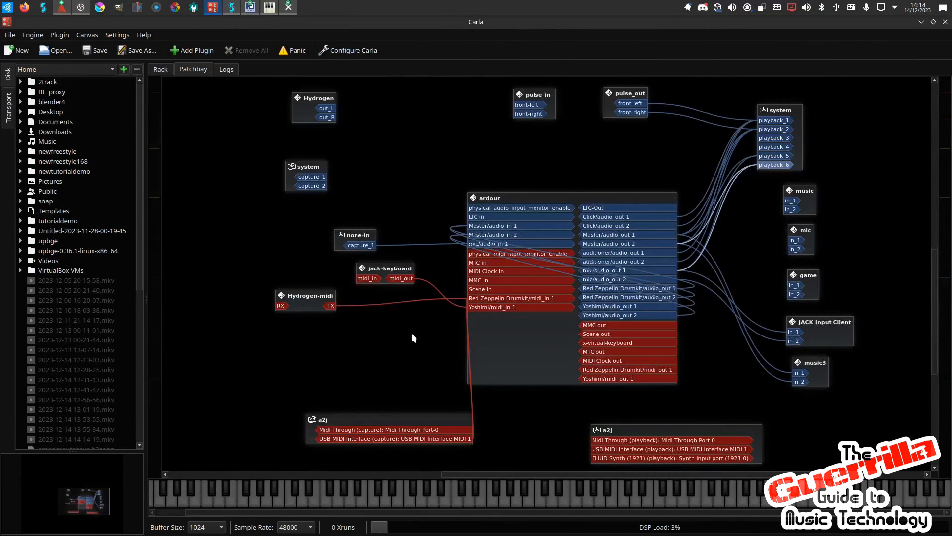
scroll(420, 339, up, 3)
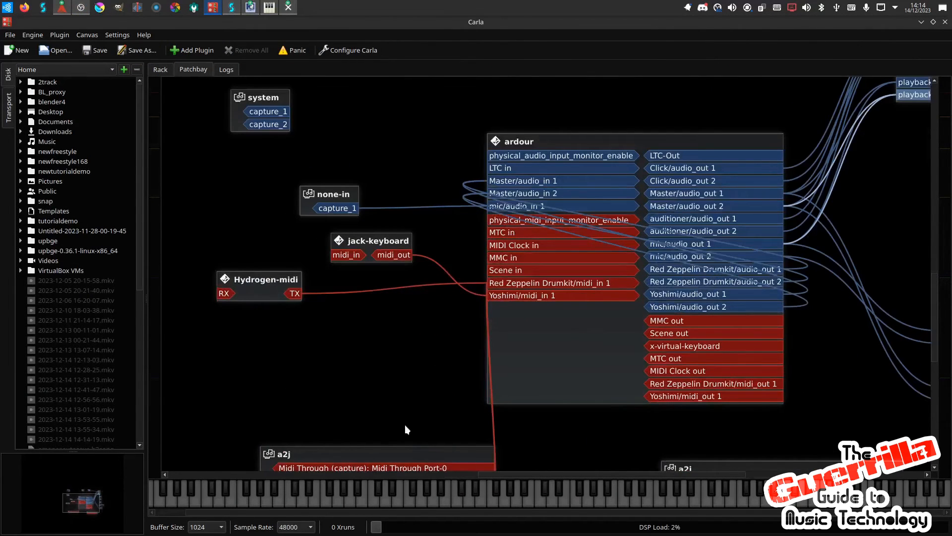
click(400, 452)
drag(399, 452, 253, 388)
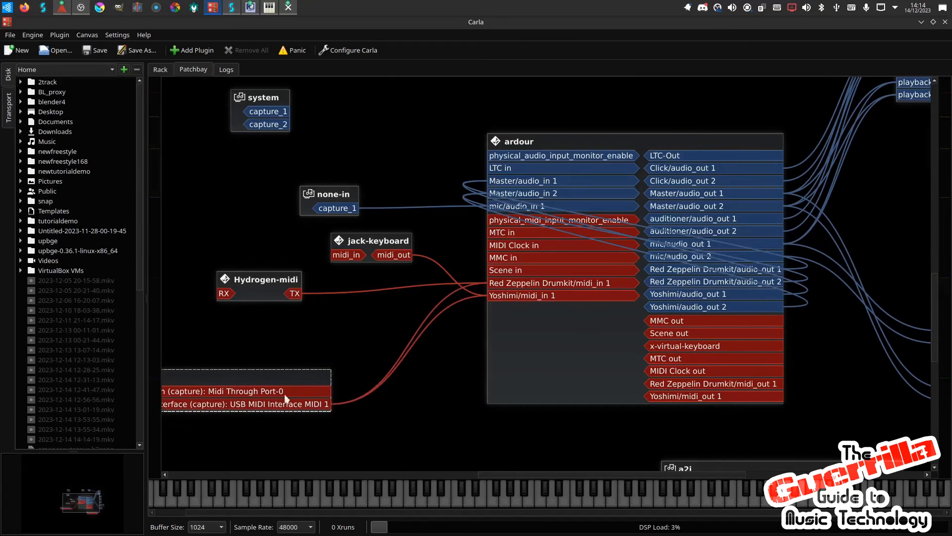
right_click(316, 406)
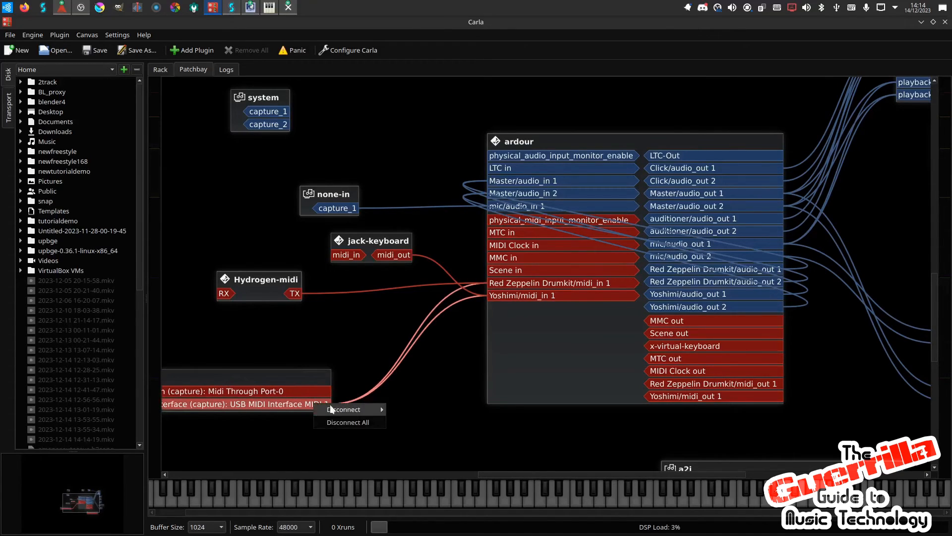
mouse_move(334, 408)
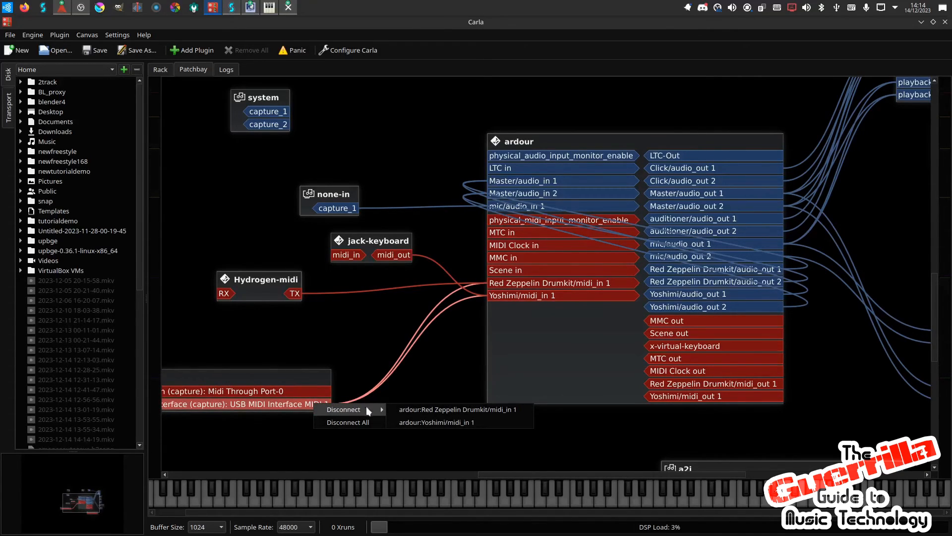
click(410, 410)
- Move the jack-keyboard box down above the a2j capture box and nudge the Hydrogen-midi box upward
drag(380, 240, 252, 341)
drag(276, 282, 267, 259)
scroll(291, 272, down, 2)
scroll(291, 273, down, 1)
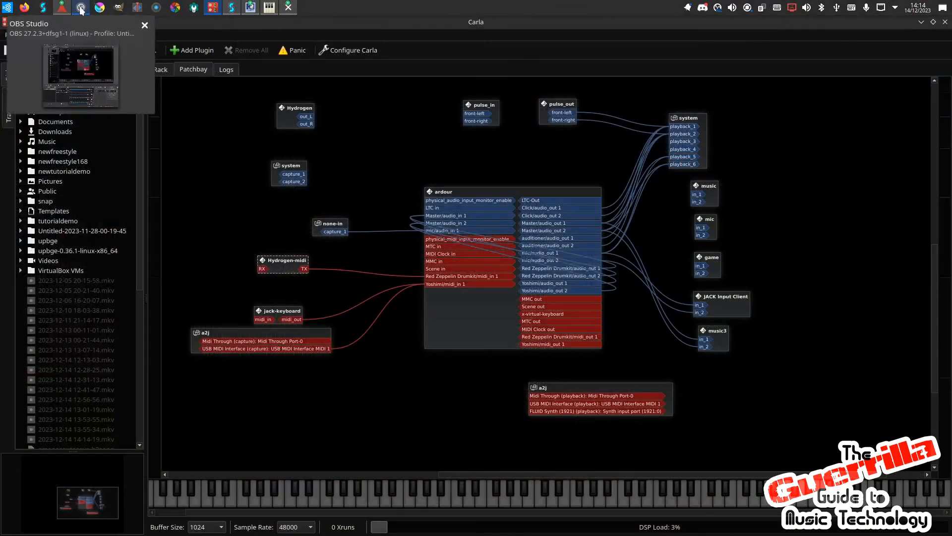
- In Ardour, delete the recorded Red Zeppelin Drumkit and Yoshimi regions and return the playhead to the start
click(62, 7)
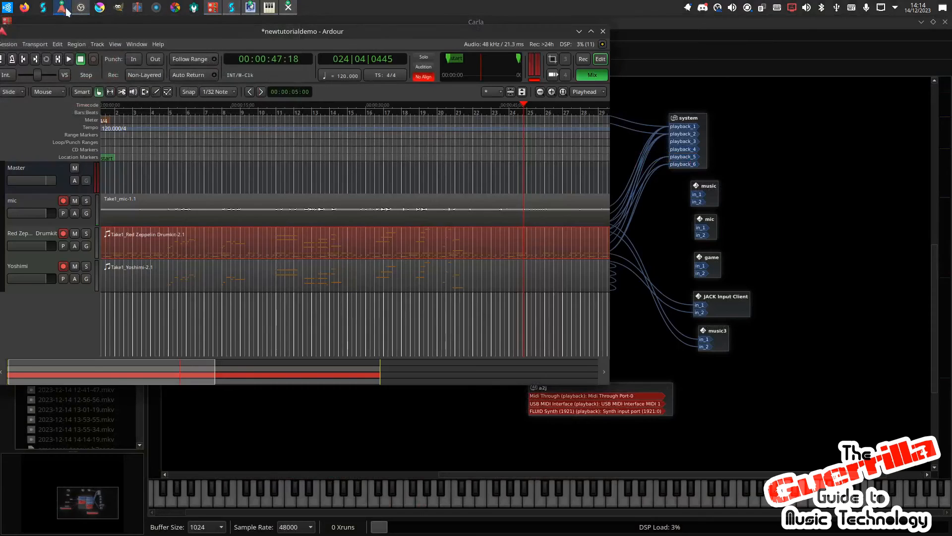
key(Delete)
click(230, 273)
key(Delete)
click(23, 59)
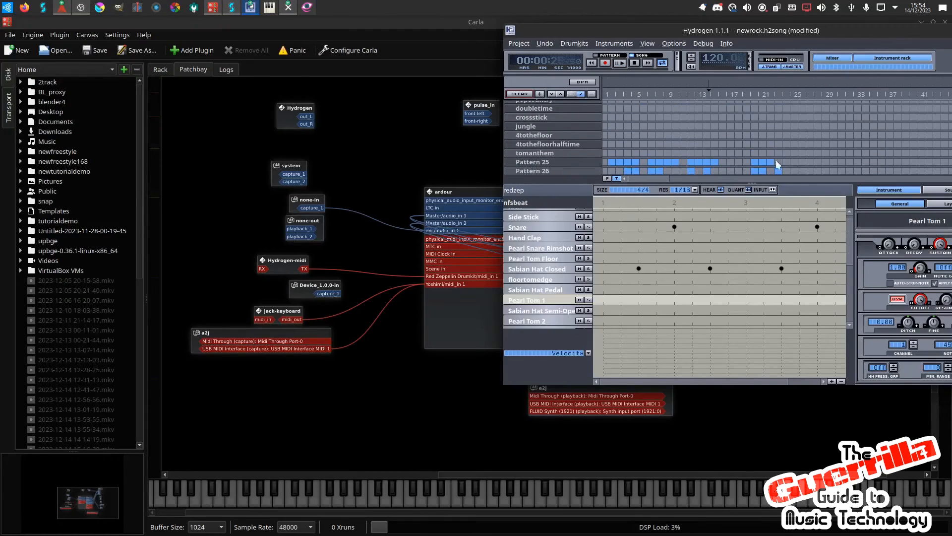
- Start recording the armed Red Zeppelin Drumkit and Yoshimi tracks in Ardour, and start song playback in Hydrogen
click(61, 7)
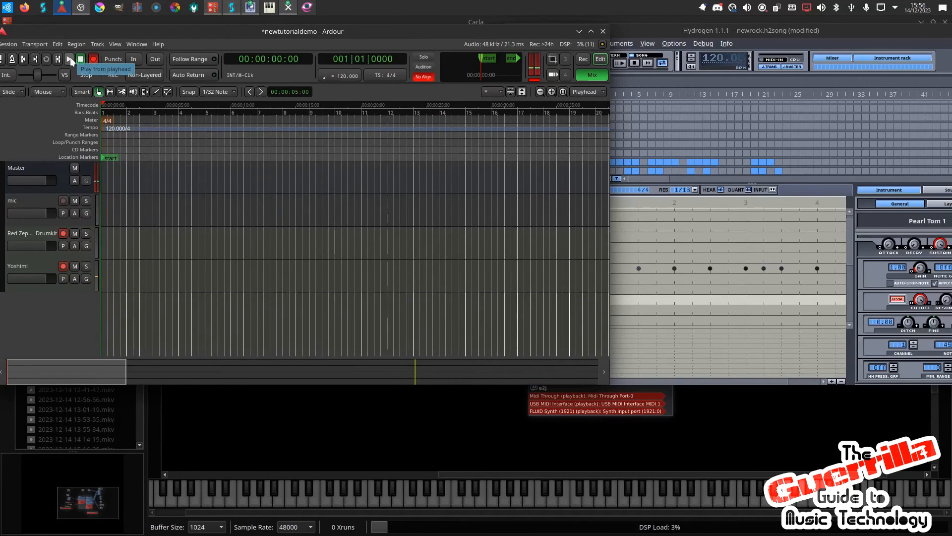
click(70, 59)
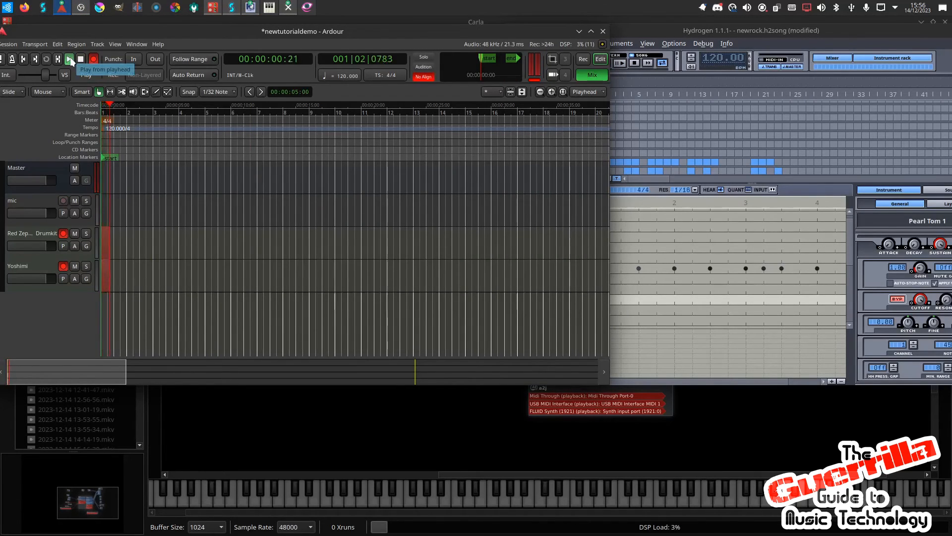
click(623, 65)
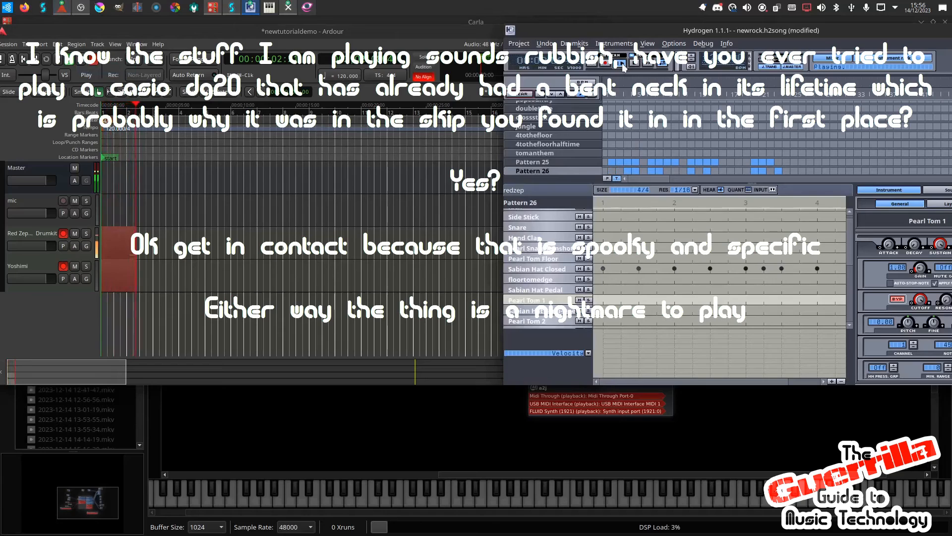